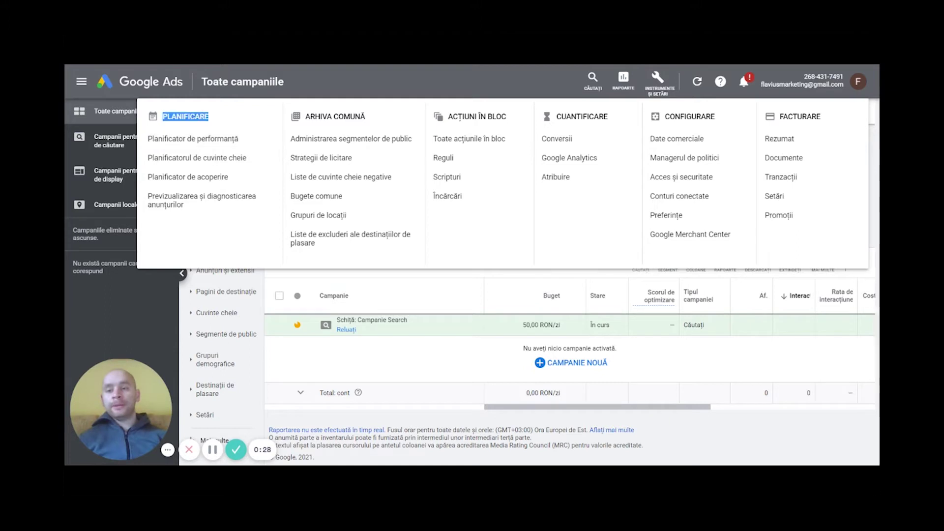
Open the keyword planner (Planificatorul de cuvinte cheie), hide the ads-not-running alert, and start discovering new keywords
{"action": "left_click", "coordinate": [187, 159]}
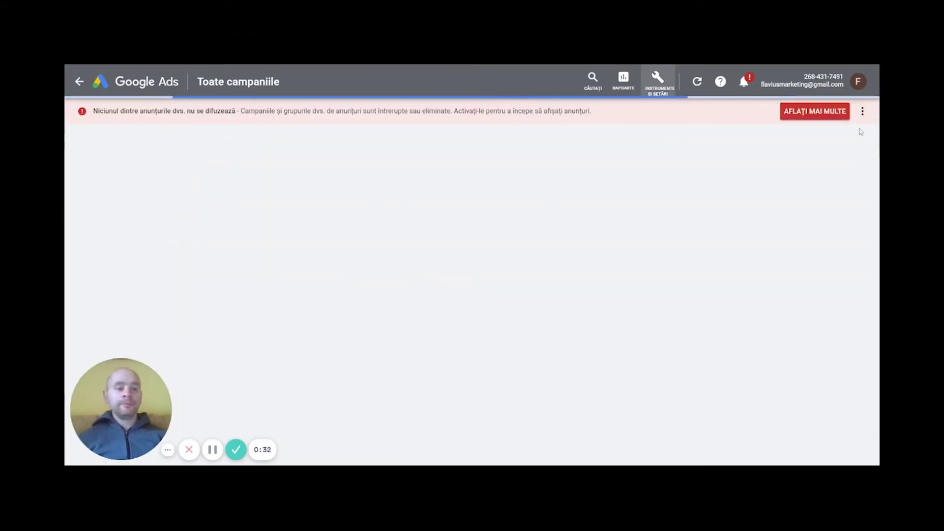
{"action": "left_click", "coordinate": [862, 111]}
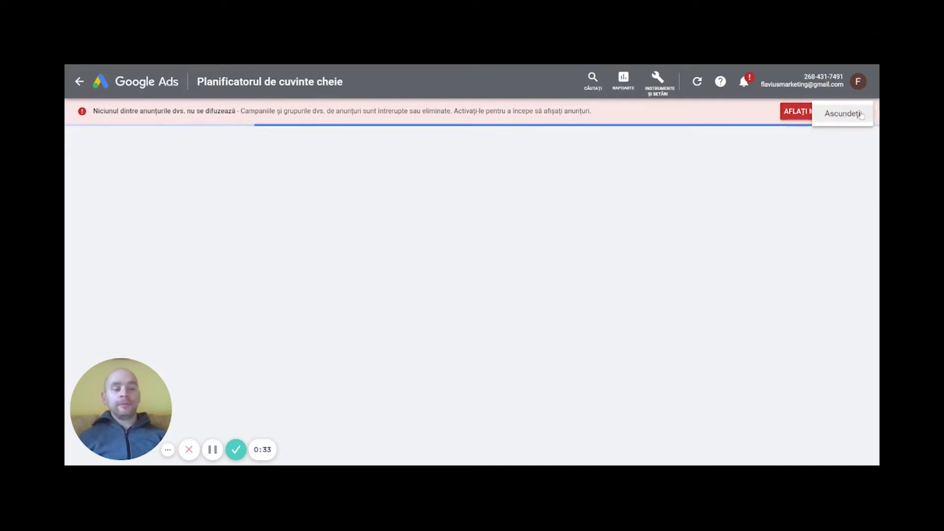
{"action": "left_click", "coordinate": [861, 114]}
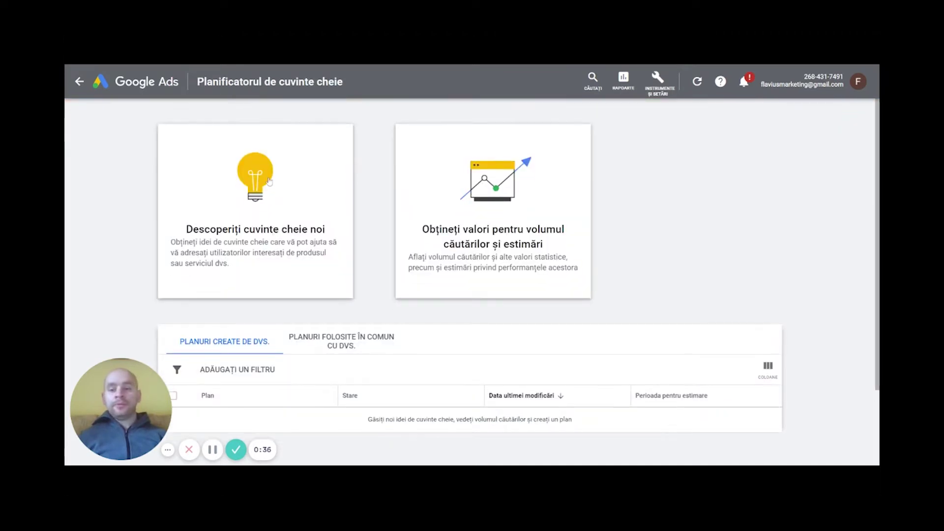
{"action": "left_click", "coordinate": [242, 179]}
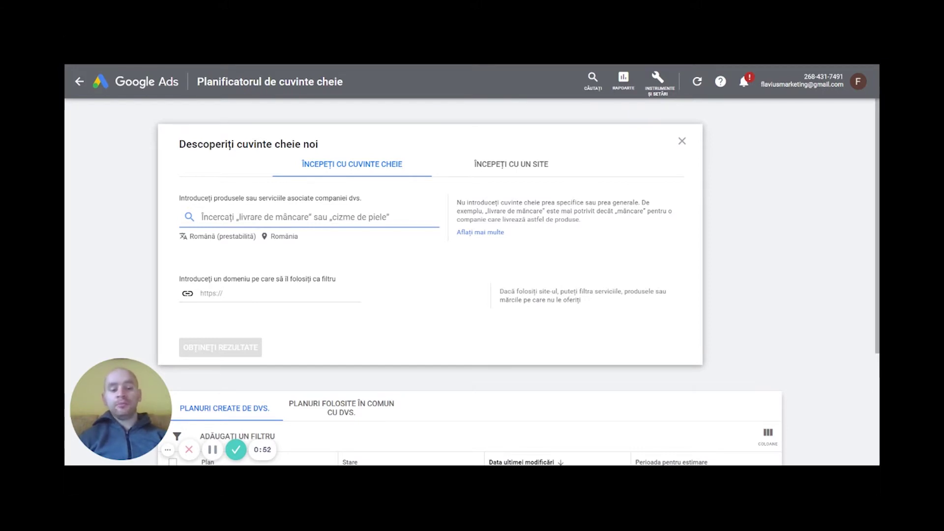
Add "mobila timisoara" and "mobilier timisoara" as seed keywords for the company's products
{"action": "type", "text": "mo"}
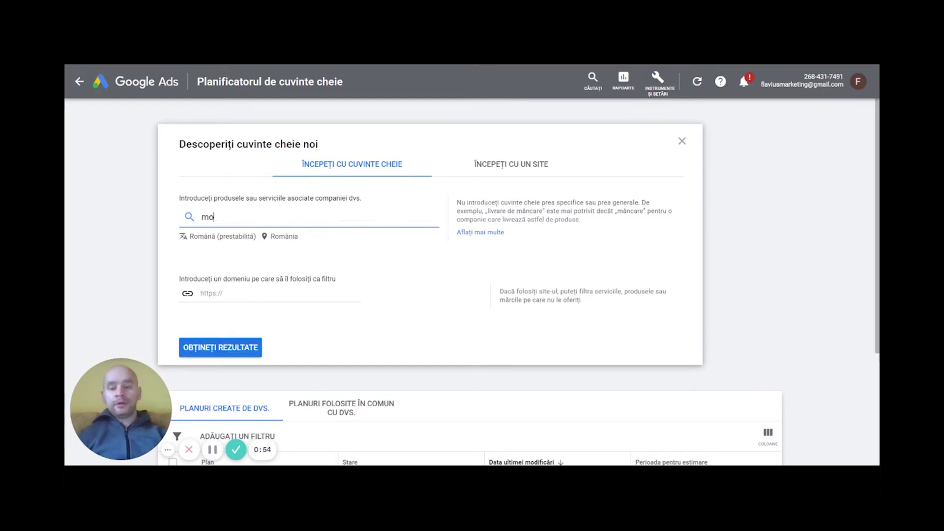
{"action": "type", "text": "bila timiso"}
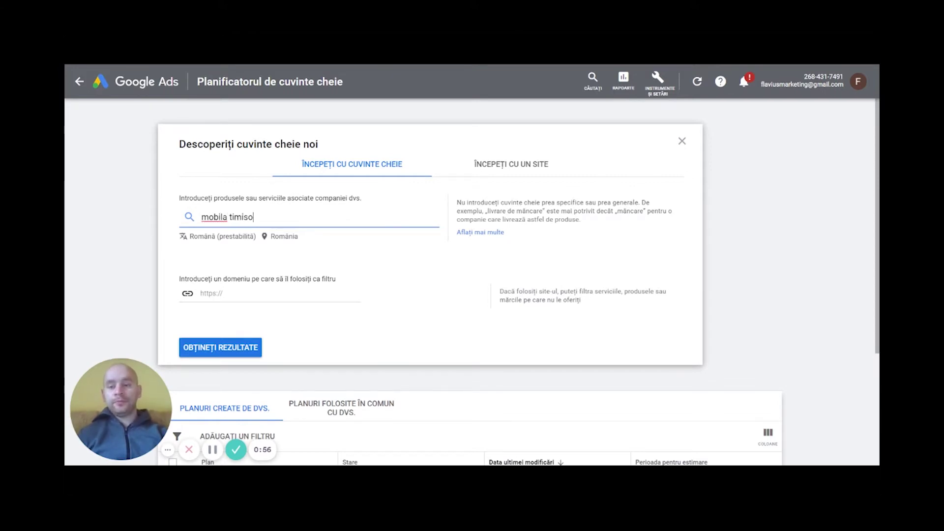
{"action": "type", "text": "ara"}
{"action": "key", "text": "Return"}
{"action": "type", "text": "mobili"}
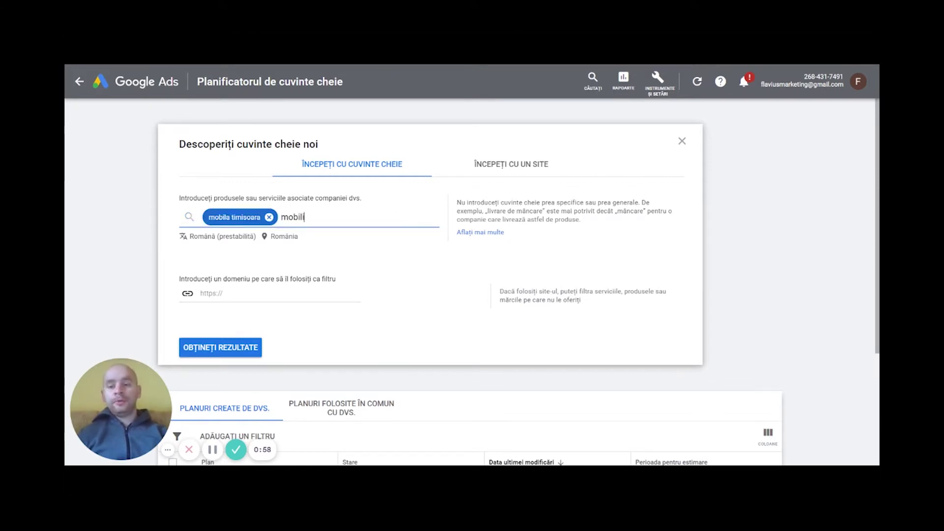
{"action": "type", "text": "er timisoara"}
{"action": "key", "text": "Return"}
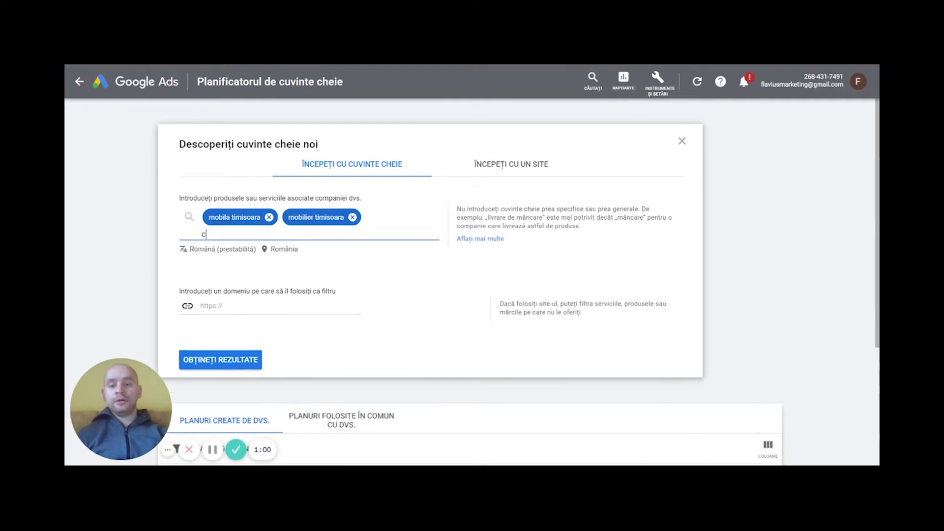
Add "canapele timisoara" and "coltare timisoara" to the seed keywords
{"action": "type", "text": "canapele timi"}
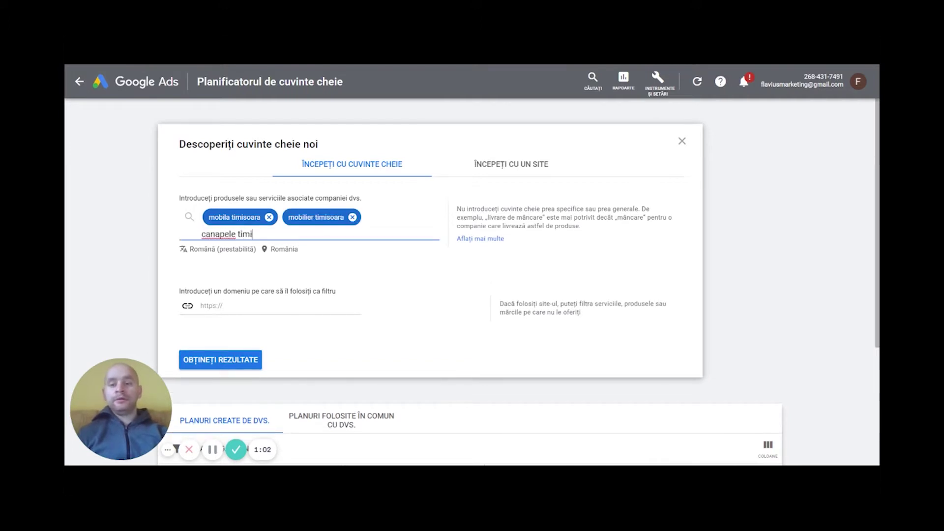
{"action": "type", "text": "soara"}
{"action": "key", "text": "Return"}
{"action": "type", "text": "coltare"}
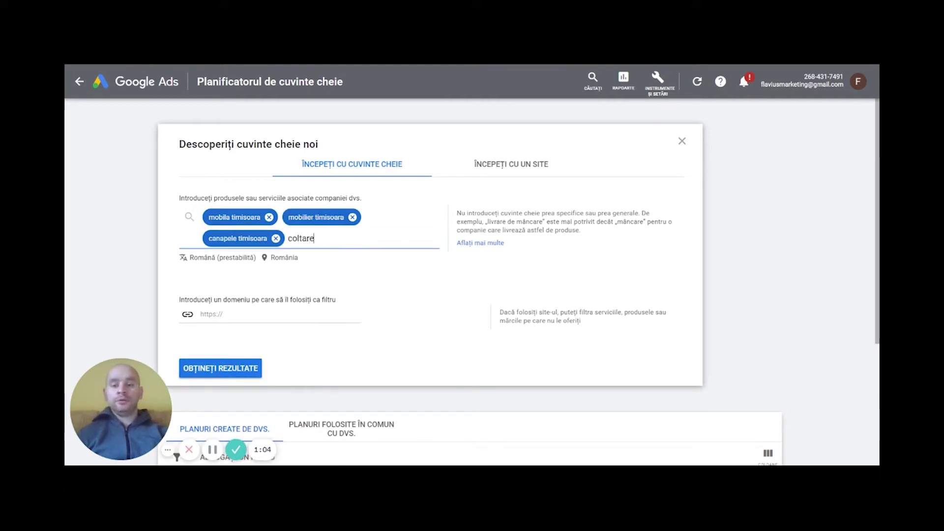
{"action": "type", "text": " timisoara"}
{"action": "key", "text": "Return"}
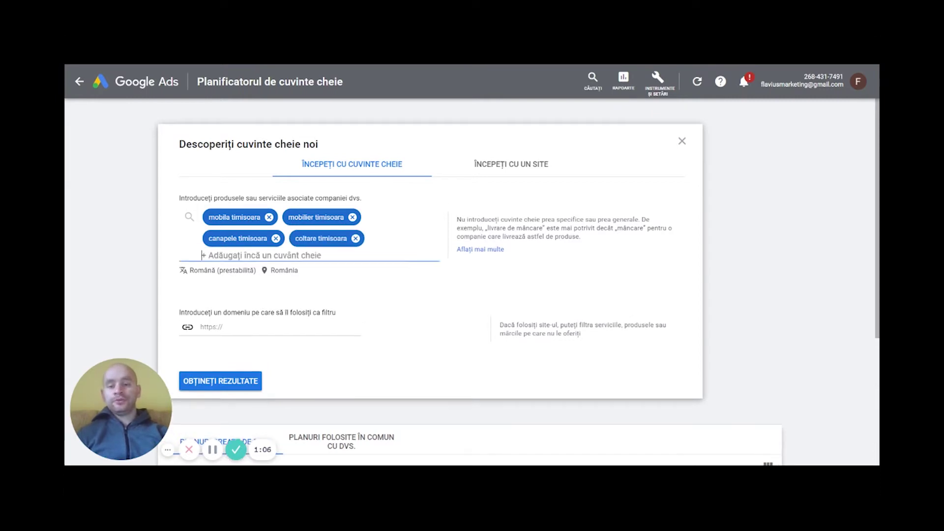
Add the seed keywords "dormitoare timisoara" and "paturi timisoara", and get the keyword results
{"action": "type", "text": "dormitoare ti"}
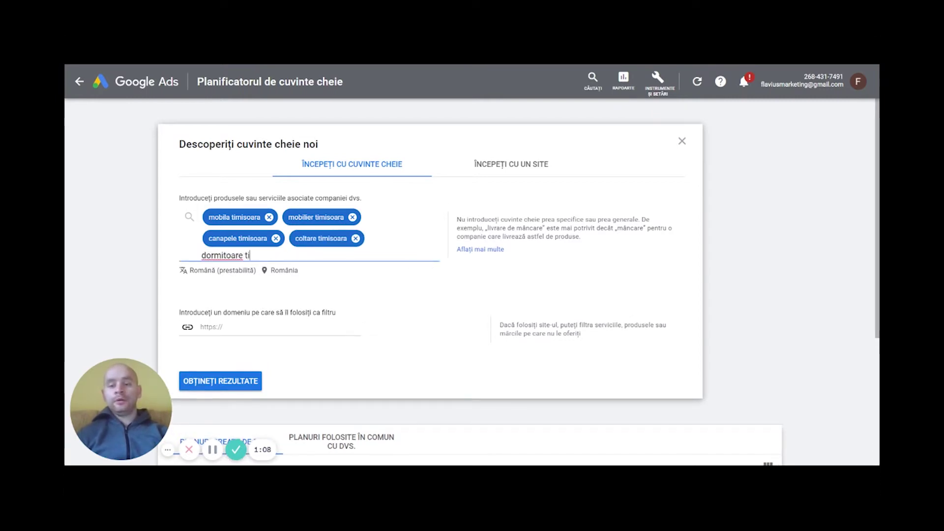
{"action": "type", "text": "misoara"}
{"action": "key", "text": "Return"}
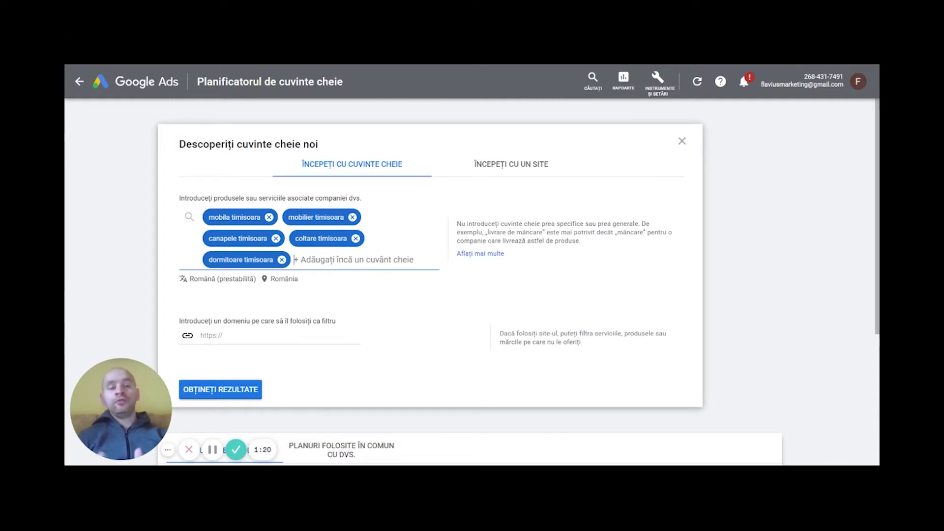
{"action": "type", "text": "p"}
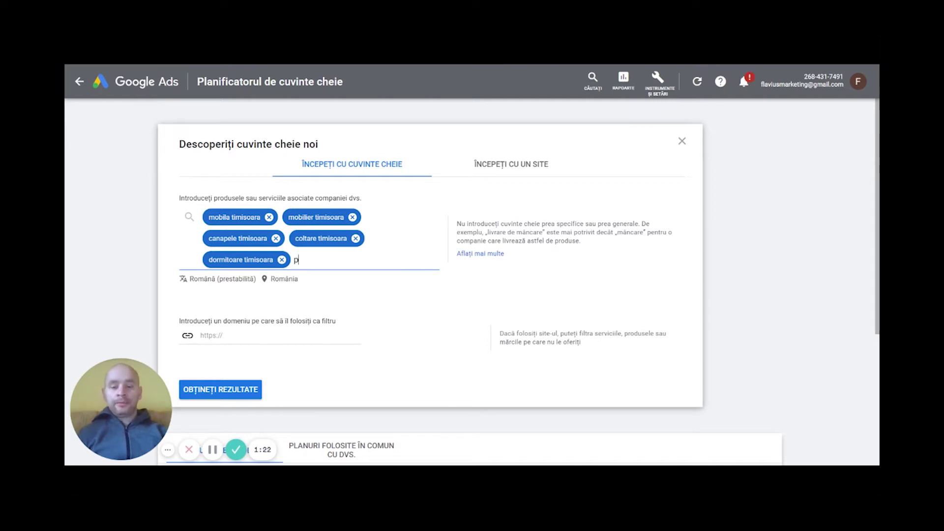
{"action": "type", "text": "aturi timisoara"}
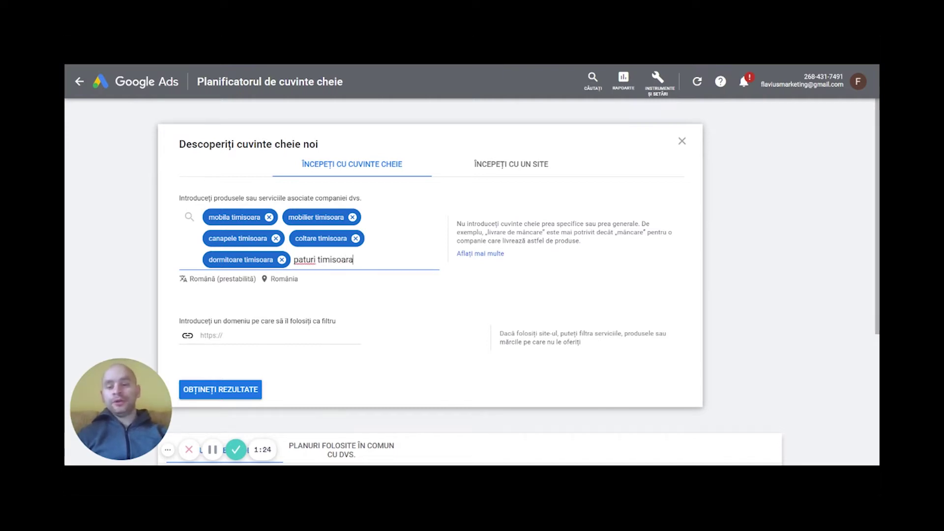
{"action": "key", "text": "Return"}
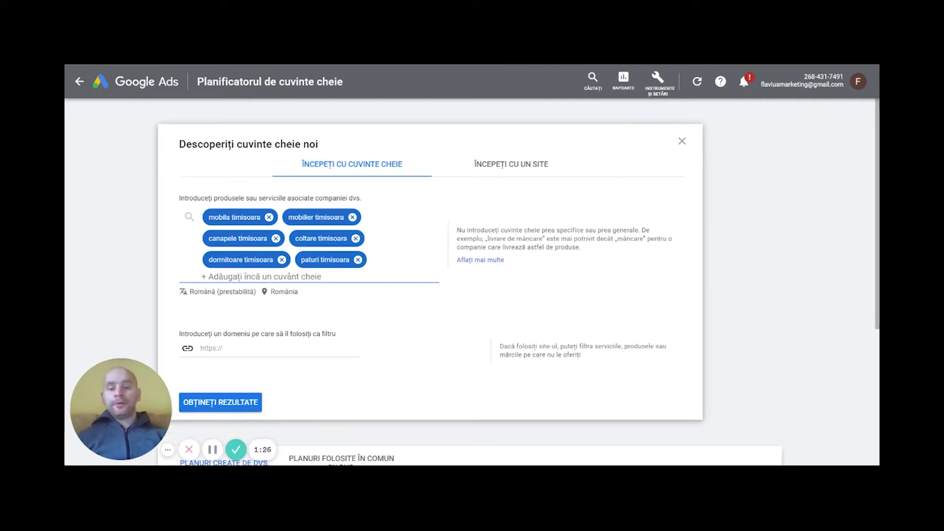
{"action": "left_click", "coordinate": [250, 401]}
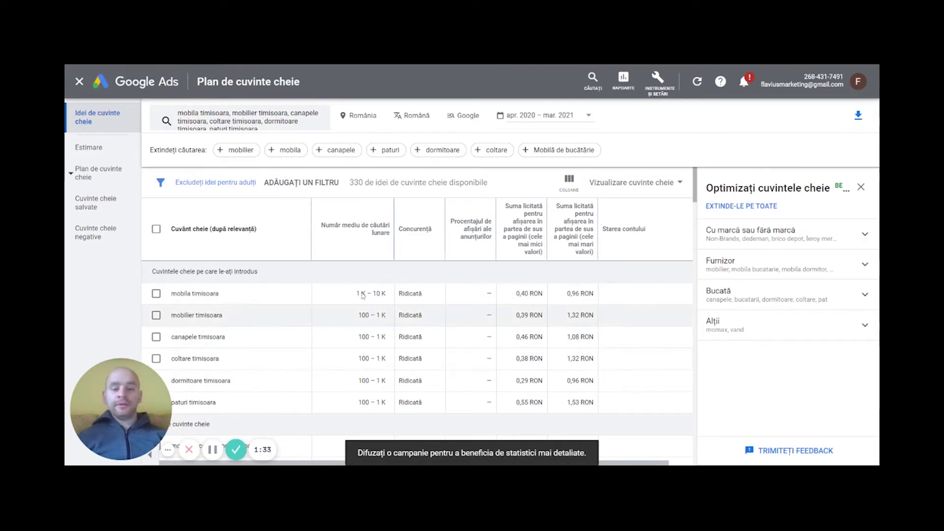
Widen the keyword column slightly in the keyword ideas table
{"action": "mouse_move", "coordinate": [313, 227]}
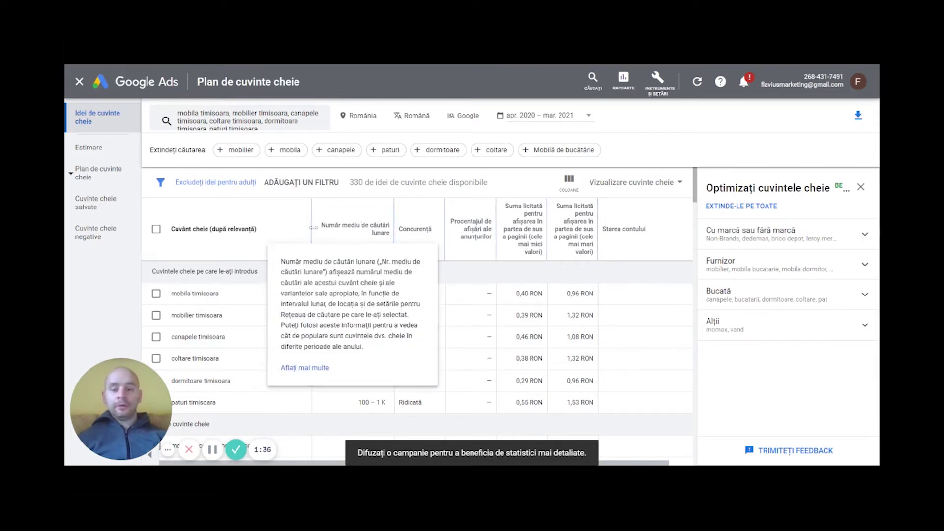
{"action": "mouse_move", "coordinate": [314, 227]}
{"action": "left_mouse_down"}
{"action": "mouse_move", "coordinate": [342, 229]}
{"action": "mouse_move", "coordinate": [322, 228]}
{"action": "left_mouse_up"}
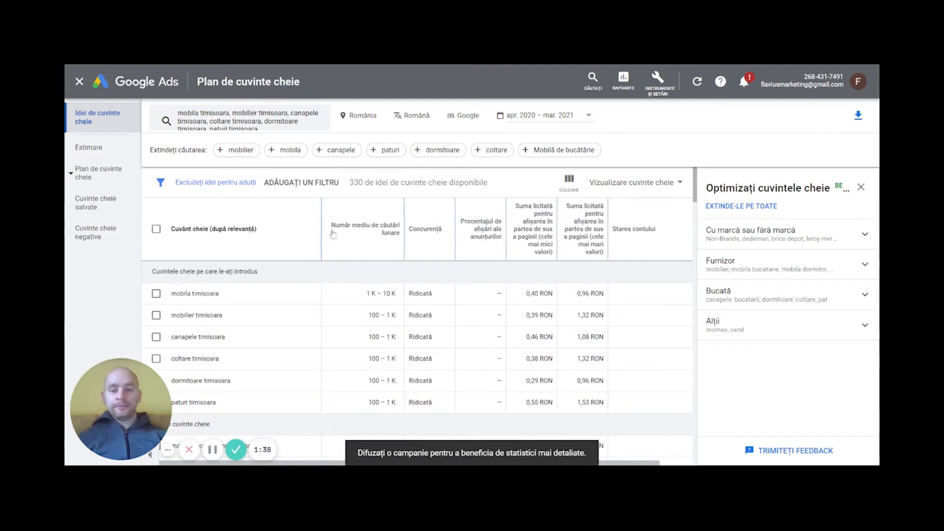
{"action": "mouse_move", "coordinate": [333, 234]}
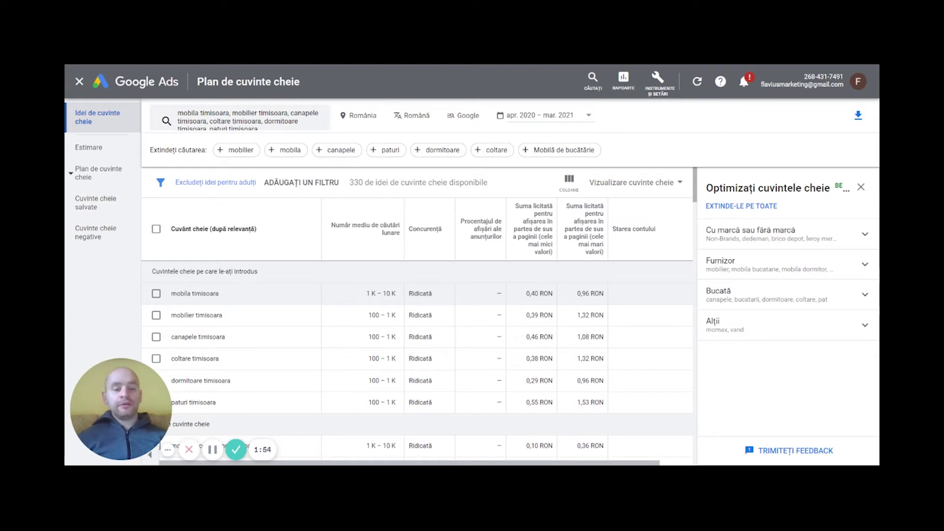
Examine the keyword ideas with their average monthly searches, competition and top-of-page bid ranges
{"action": "double_click", "coordinate": [583, 293]}
{"action": "left_click", "coordinate": [583, 294]}
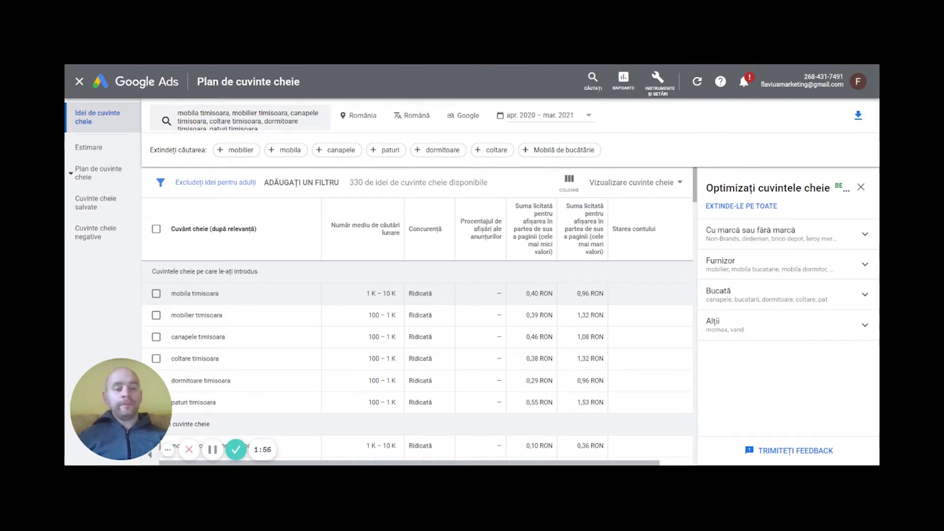
{"action": "scroll", "coordinate": [418, 359], "scroll_direction": "down", "scroll_amount": 3}
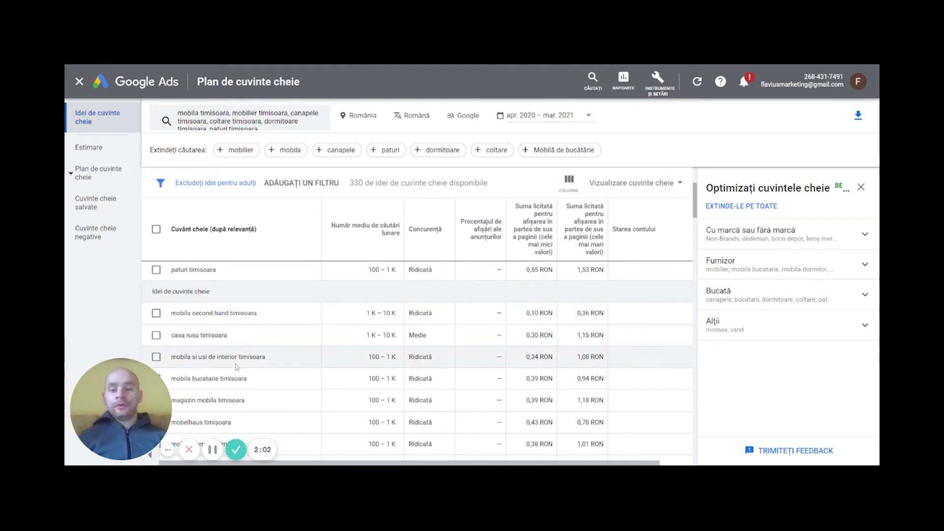
{"action": "scroll", "coordinate": [199, 364], "scroll_direction": "down", "scroll_amount": 2}
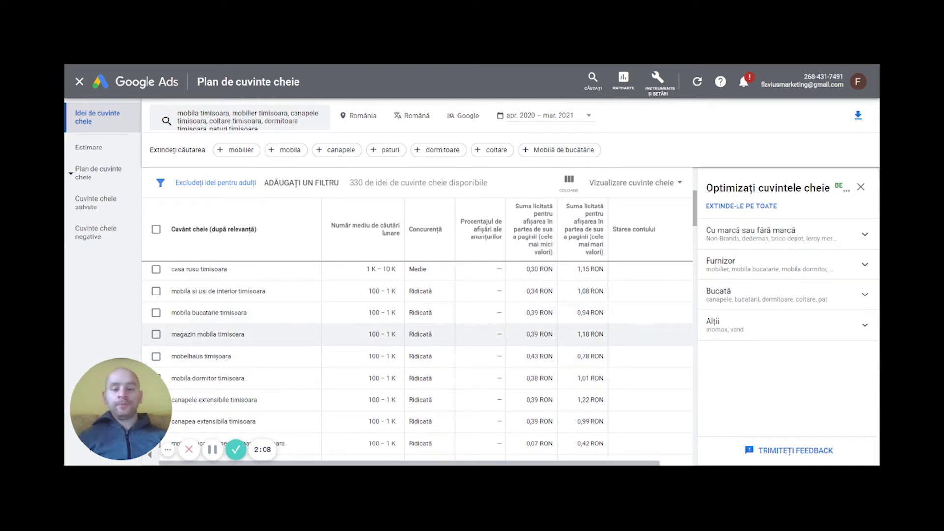
{"action": "scroll", "coordinate": [409, 324], "scroll_direction": "down", "scroll_amount": 2}
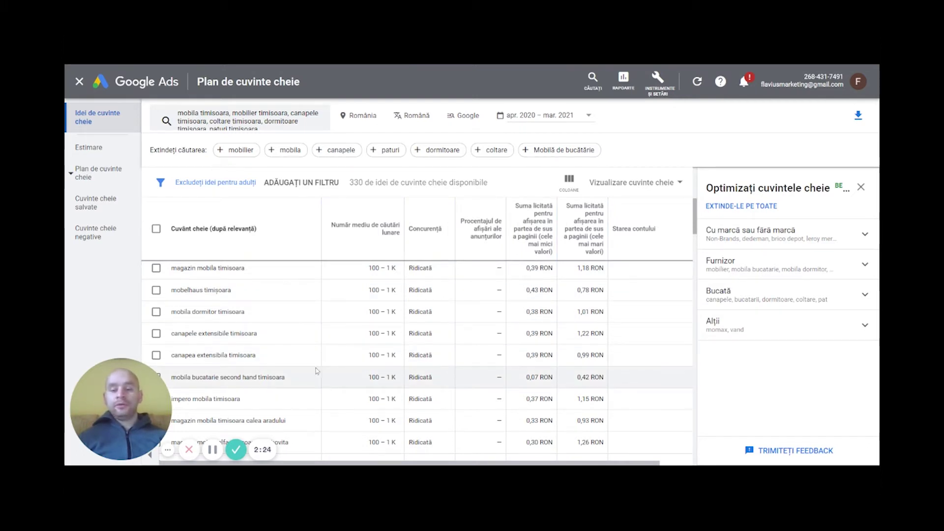
{"action": "scroll", "coordinate": [317, 371], "scroll_direction": "down", "scroll_amount": 3}
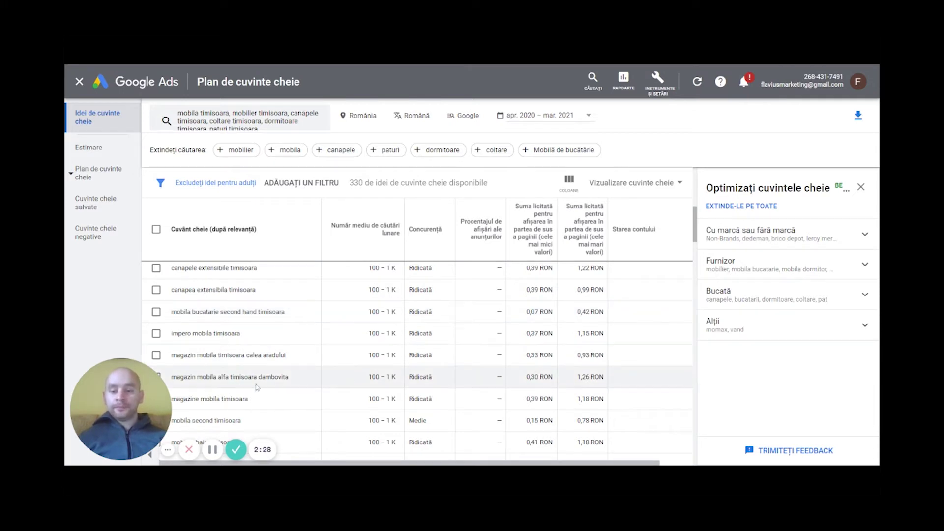
{"action": "scroll", "coordinate": [409, 315], "scroll_direction": "up", "scroll_amount": 5}
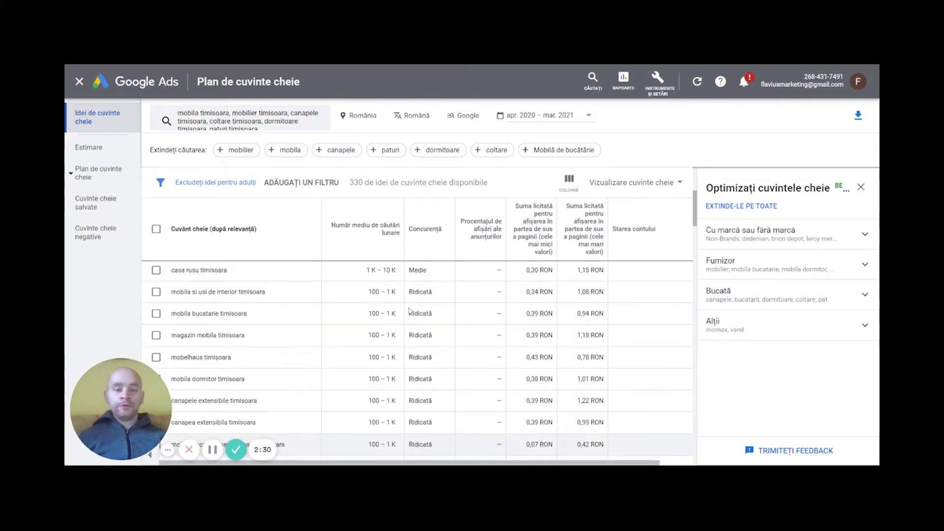
{"action": "scroll", "coordinate": [408, 310], "scroll_direction": "down", "scroll_amount": 5}
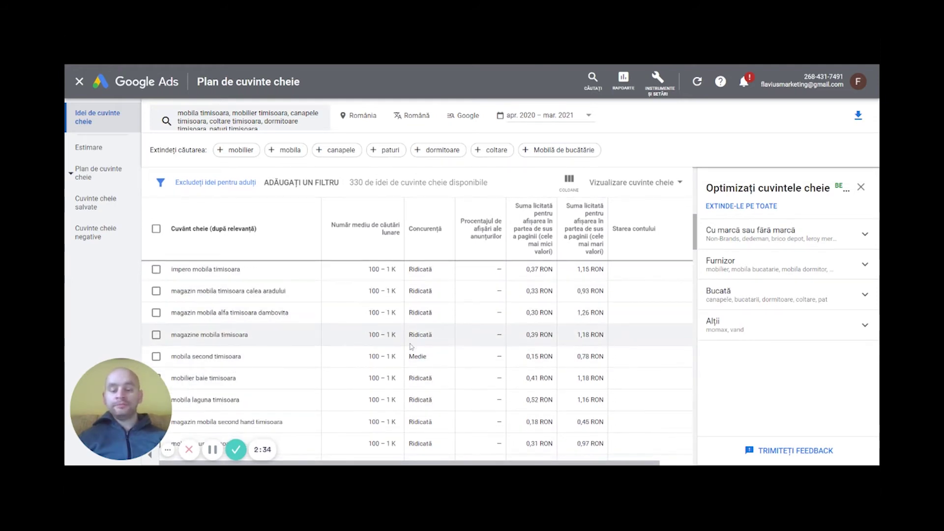
{"action": "scroll", "coordinate": [331, 359], "scroll_direction": "down", "scroll_amount": 1}
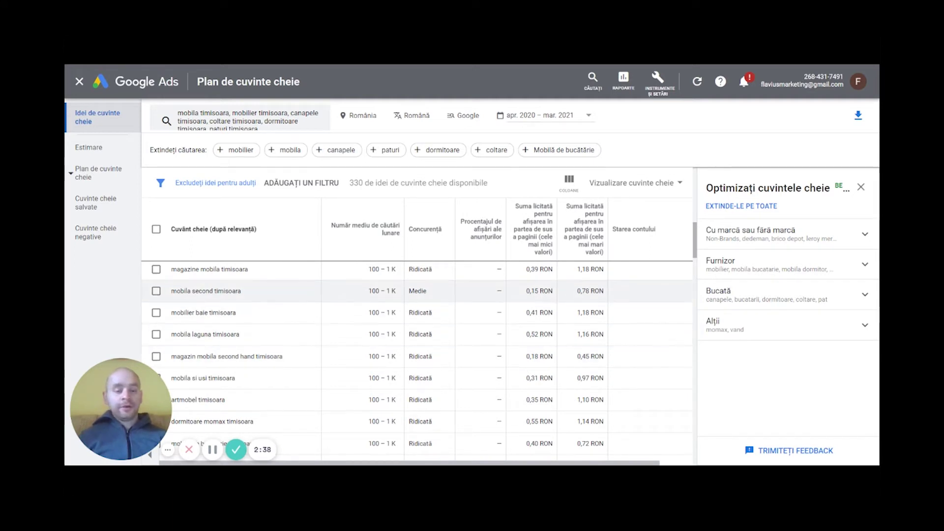
{"action": "scroll", "coordinate": [331, 356], "scroll_direction": "down", "scroll_amount": 1}
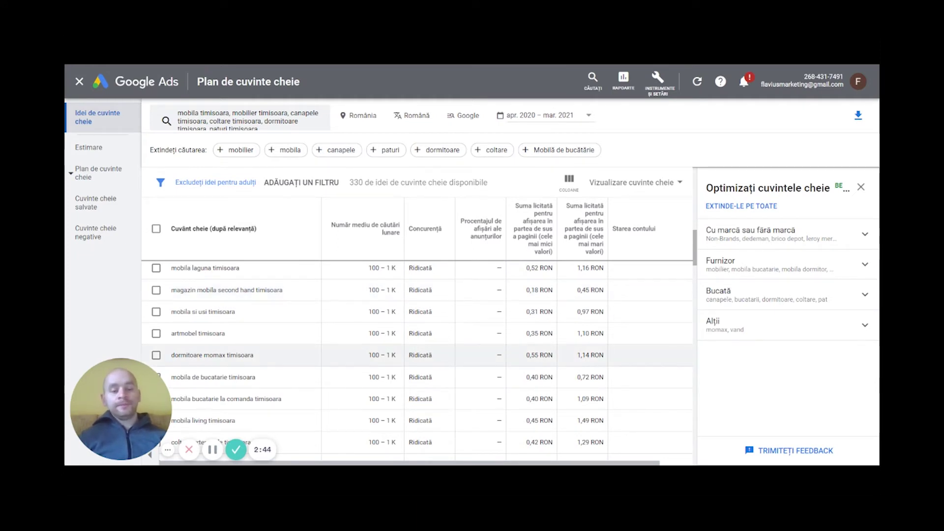
{"action": "double_click", "coordinate": [581, 344]}
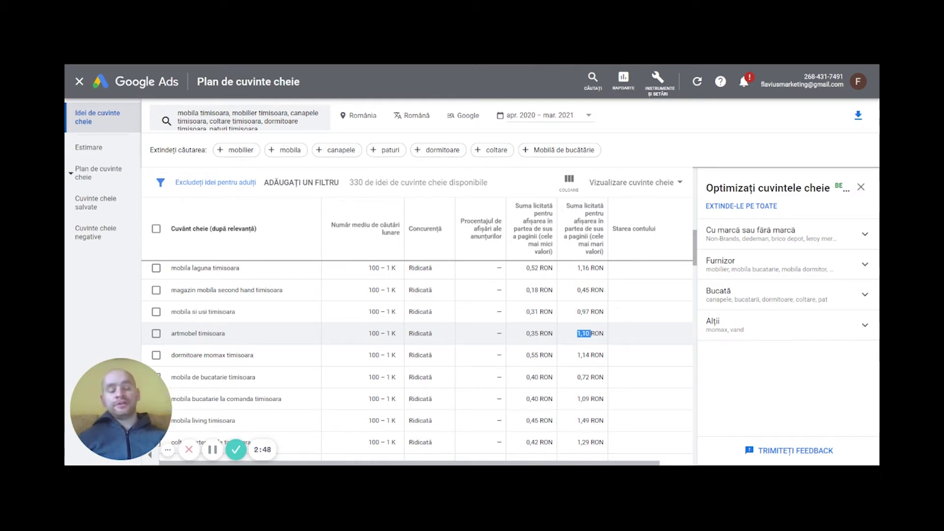
{"action": "left_click", "coordinate": [579, 344]}
{"action": "scroll", "coordinate": [339, 344], "scroll_direction": "up", "scroll_amount": 5}
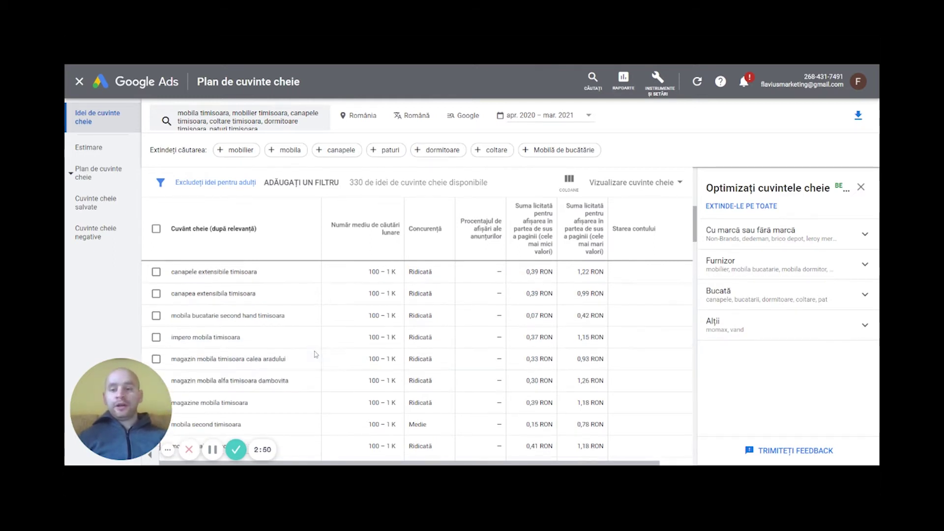
Replace the România target location with Județul Timiș, România, save it, and review the keyword list for that county
{"action": "left_click", "coordinate": [362, 116]}
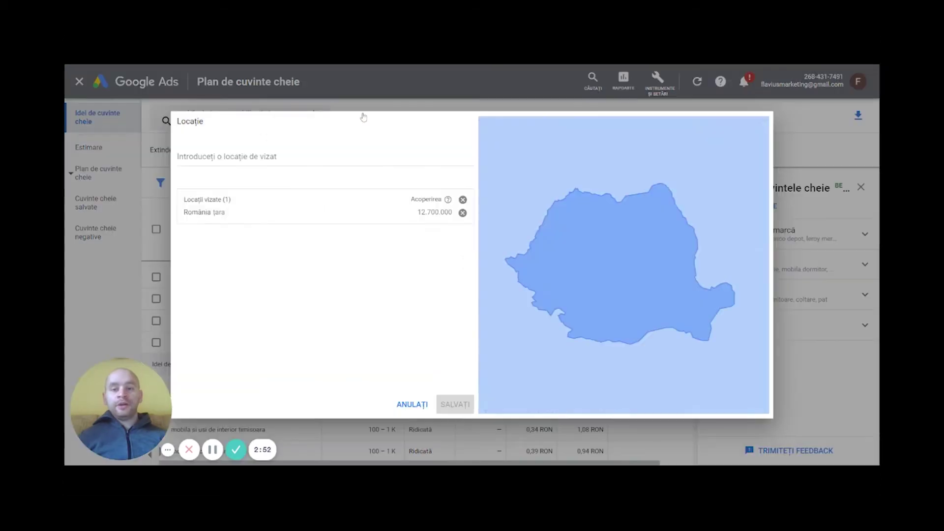
{"action": "left_click", "coordinate": [463, 212]}
{"action": "left_click", "coordinate": [362, 166]}
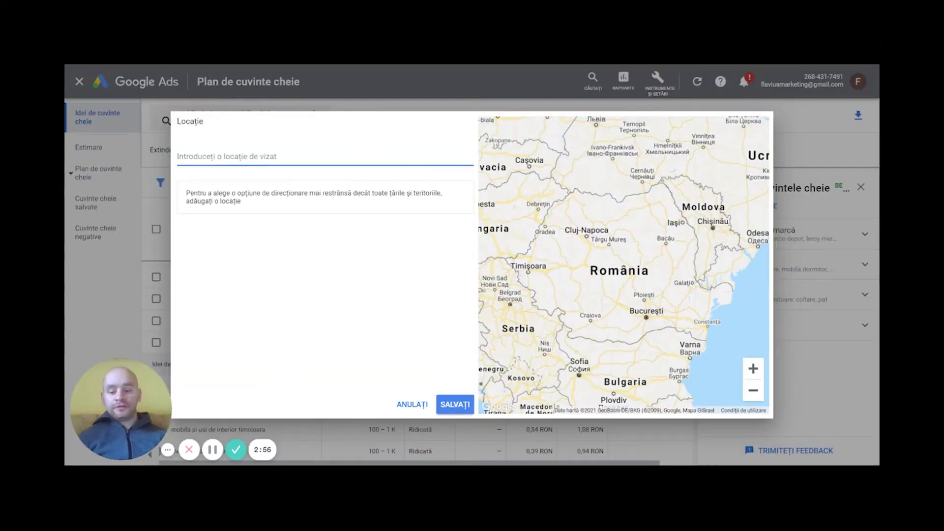
{"action": "type", "text": "timis"}
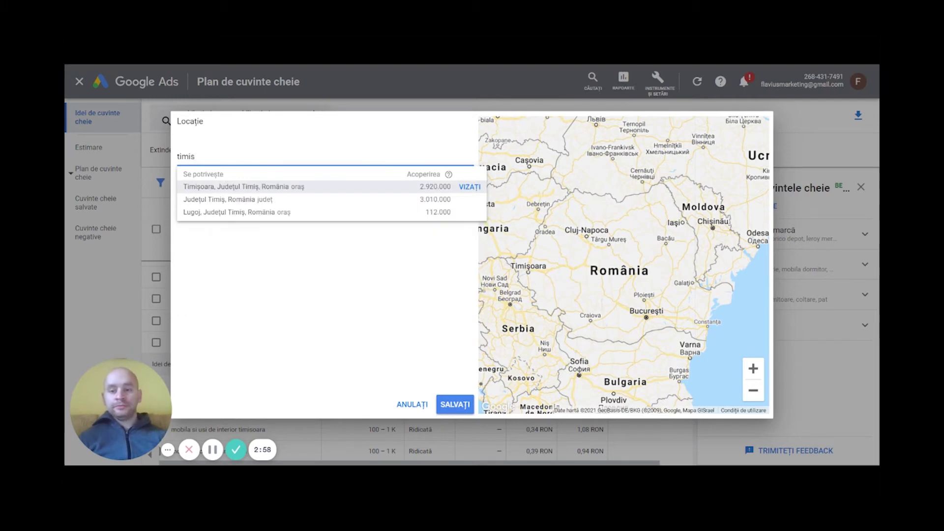
{"action": "left_click", "coordinate": [460, 204]}
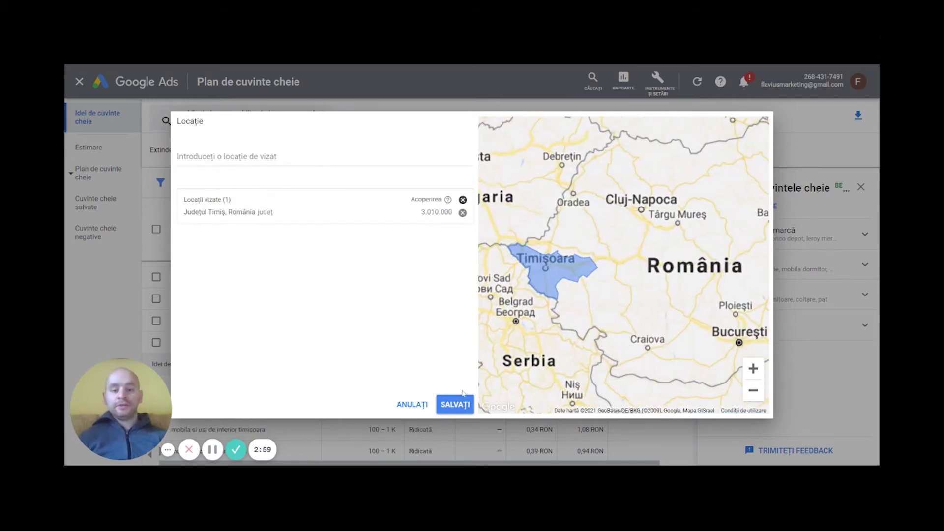
{"action": "left_click", "coordinate": [454, 405]}
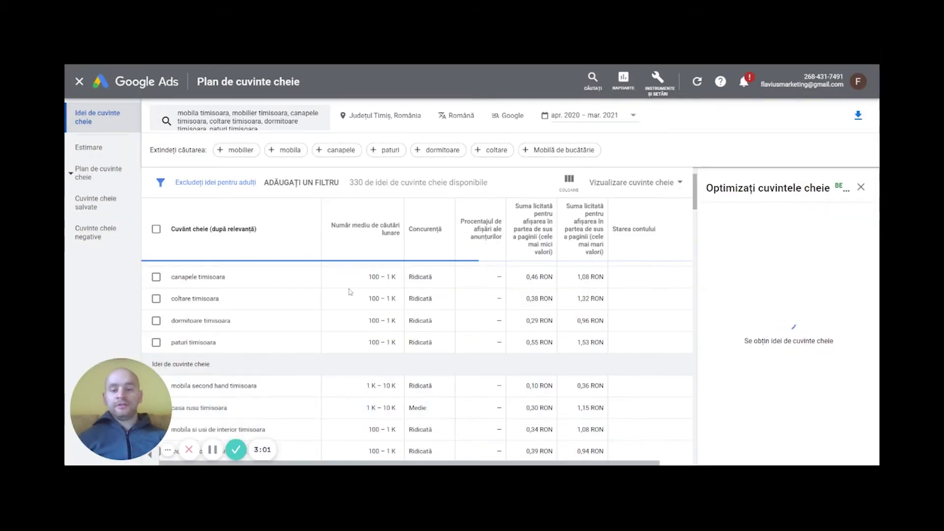
{"action": "scroll", "coordinate": [349, 291], "scroll_direction": "up", "scroll_amount": 2}
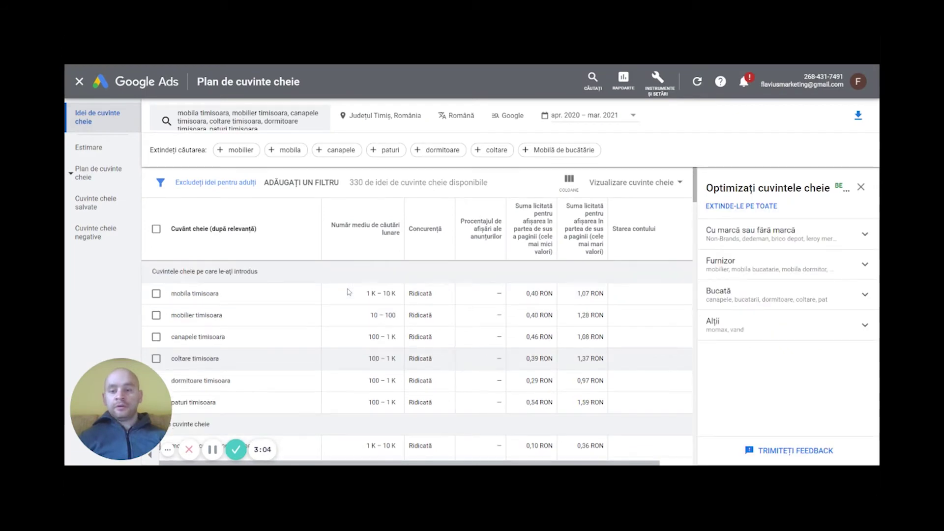
{"action": "scroll", "coordinate": [369, 302], "scroll_direction": "down", "scroll_amount": 3}
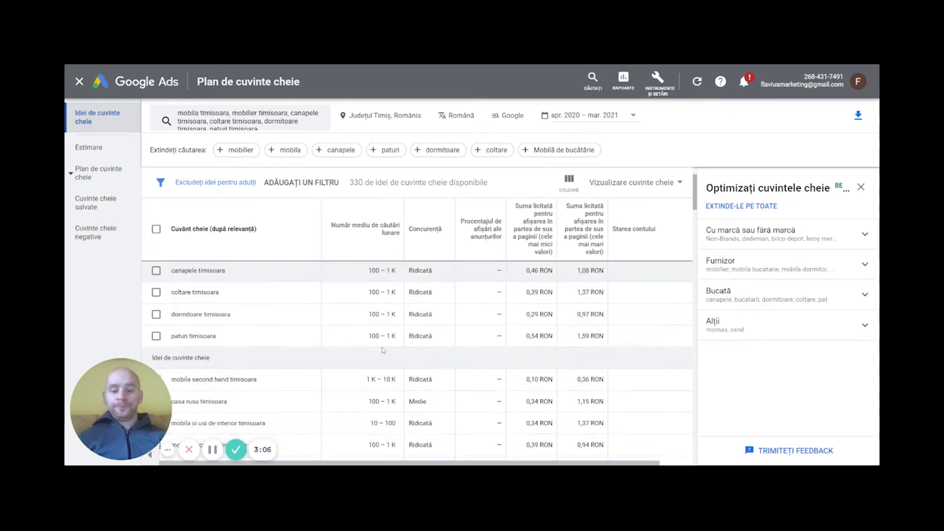
{"action": "scroll", "coordinate": [383, 349], "scroll_direction": "down", "scroll_amount": 3}
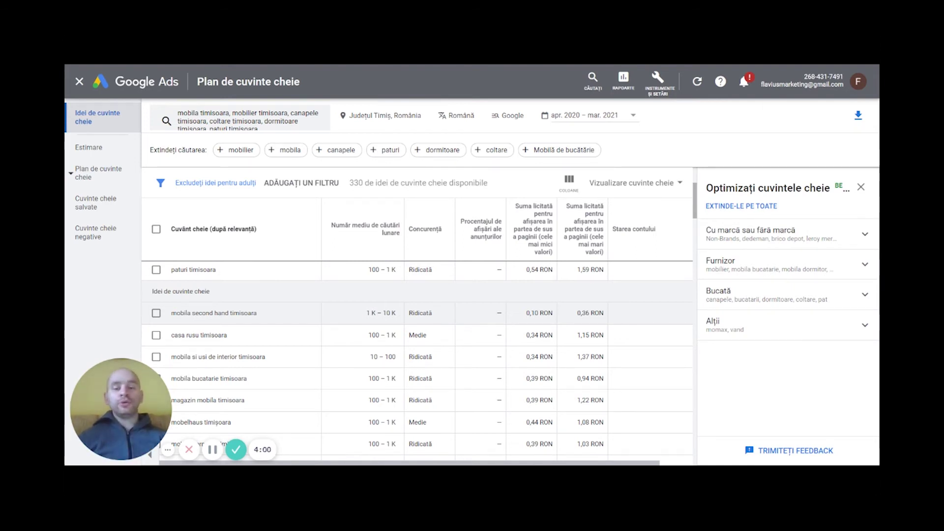
Close the keyword ideas and get search volume and forecasts for "mobila timisoara", "mobilier timisoara", "canapele timisoara" and "bucatarii timisoara"
{"action": "left_click", "coordinate": [80, 82]}
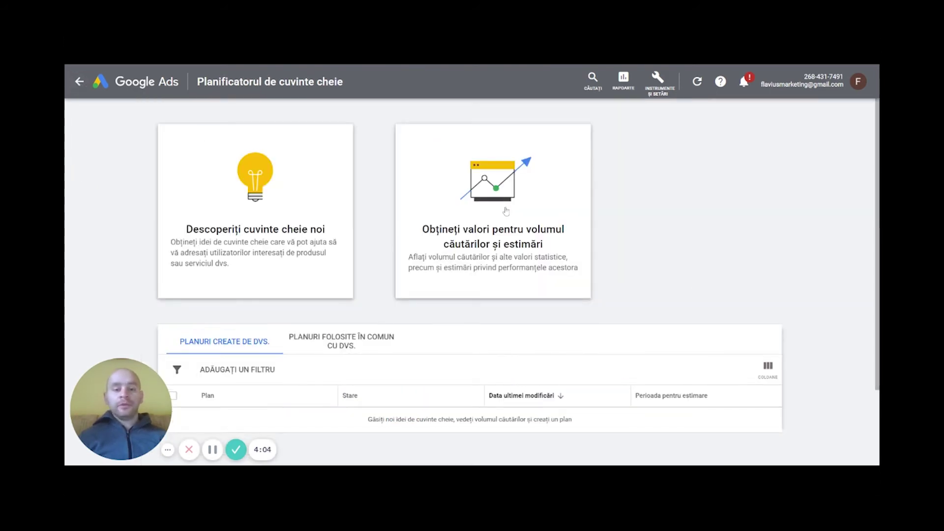
{"action": "left_click", "coordinate": [506, 212]}
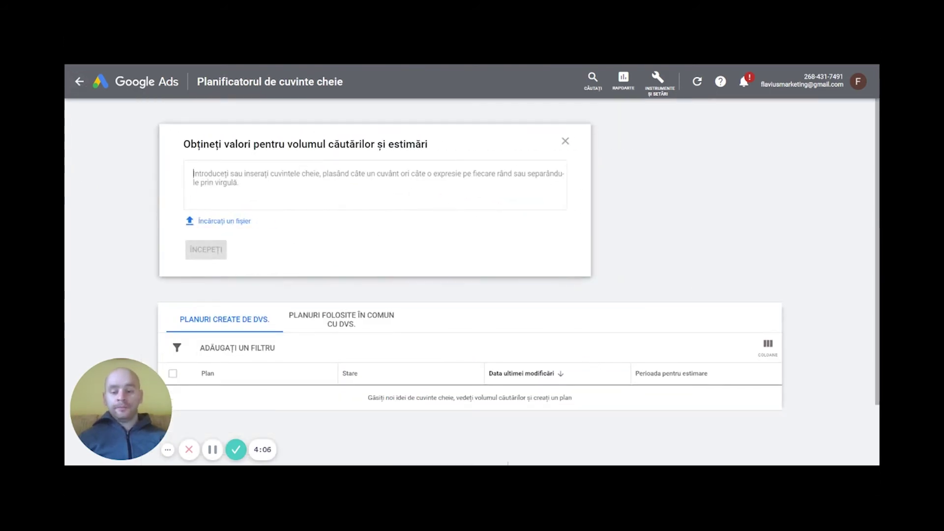
{"action": "type", "text": "mobila ti"}
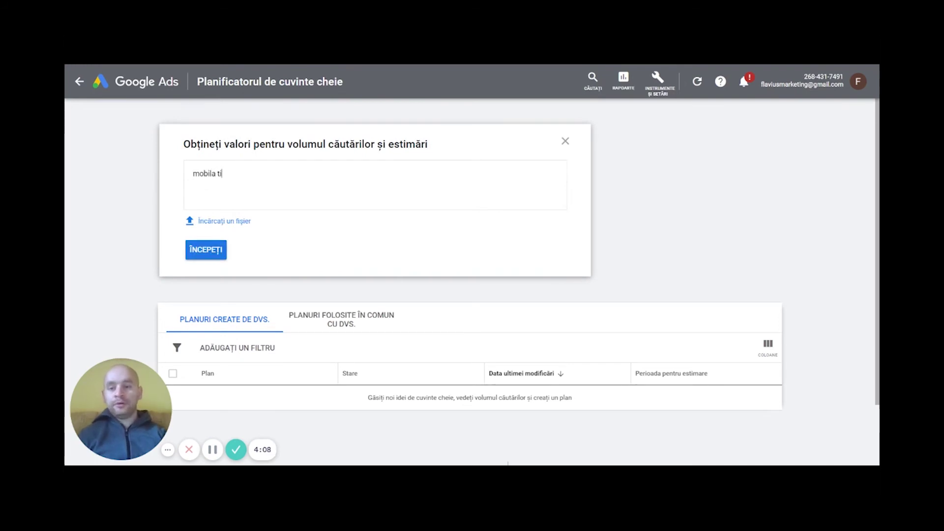
{"action": "type", "text": "misorara, mobilier"}
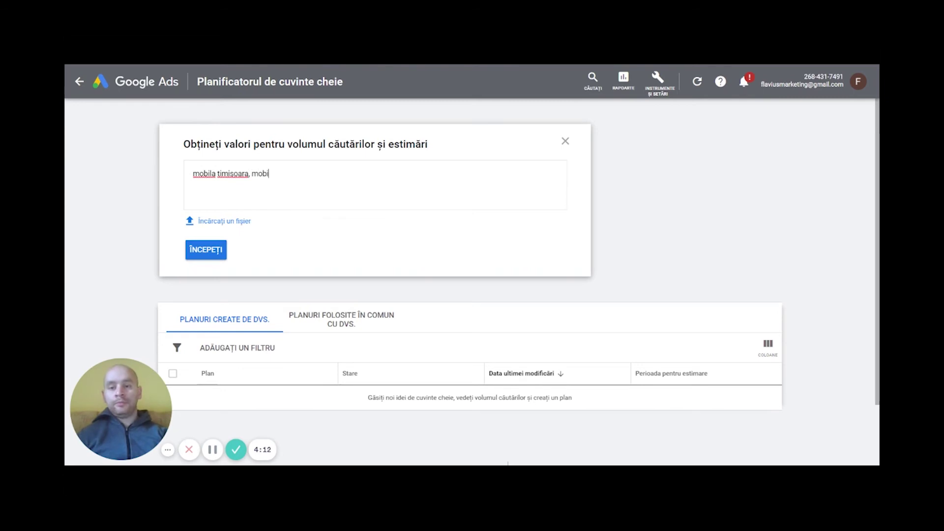
{"action": "type", "text": " timisoara"}
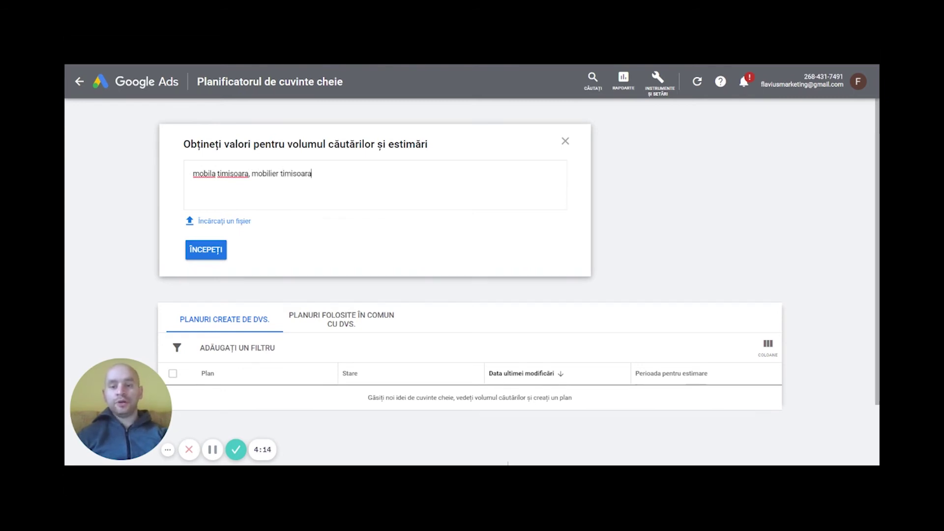
{"action": "type", "text": ", canapele tim"}
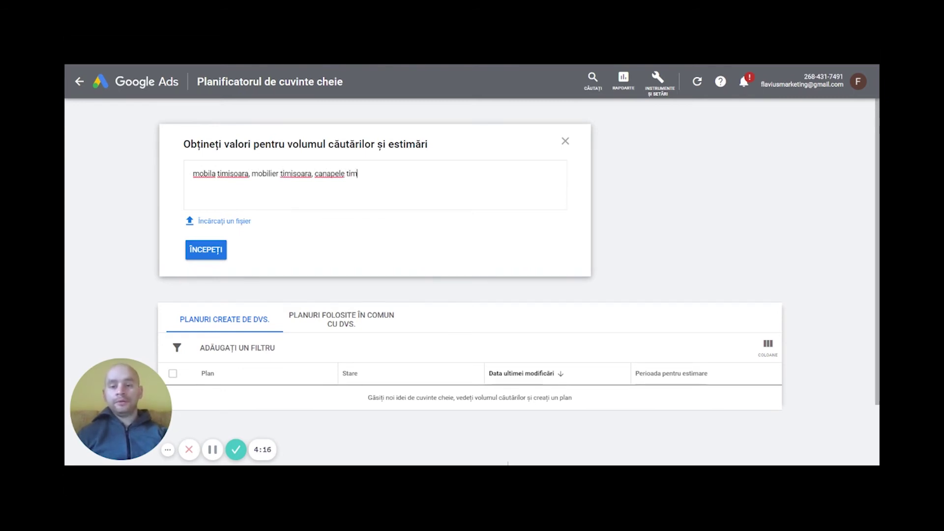
{"action": "type", "text": "isoara, b"}
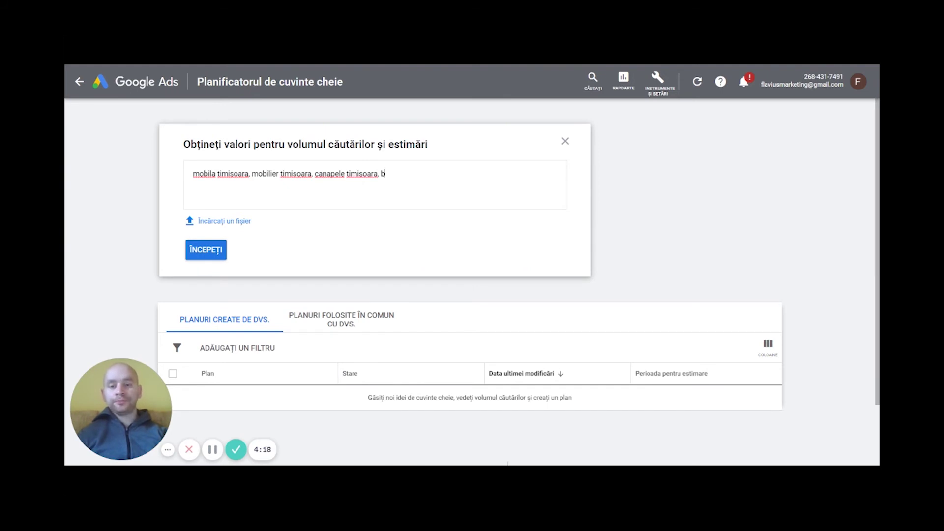
{"action": "type", "text": "ucatarii timisoara"}
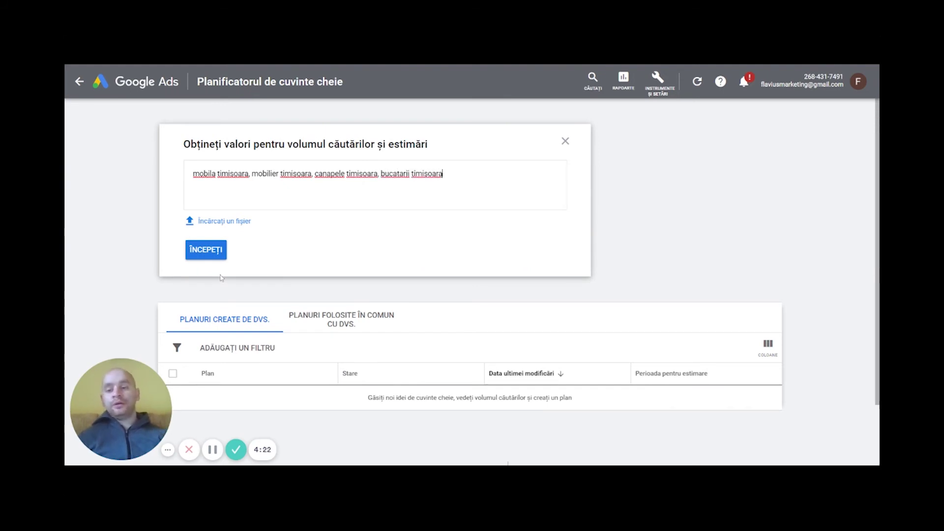
{"action": "left_click", "coordinate": [211, 252]}
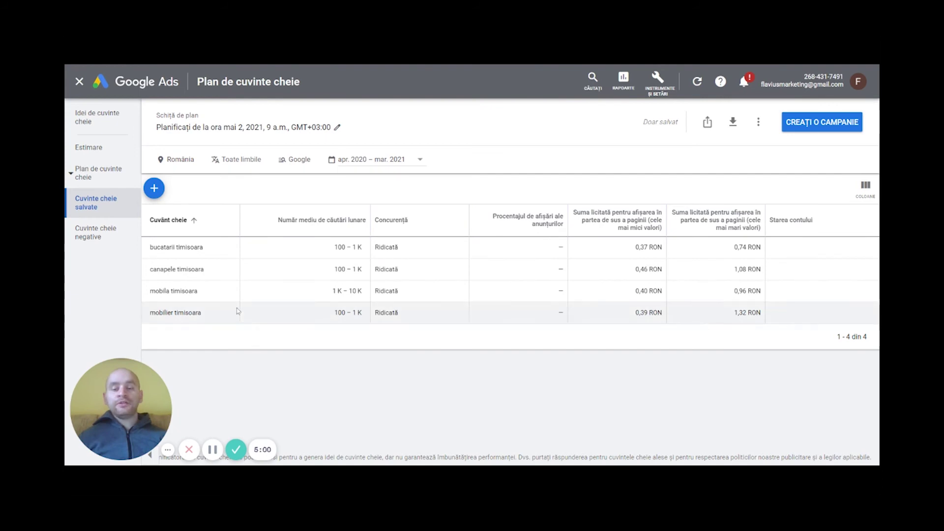
Leave the saved keywords plan, reopen the keyword planner and start discovering new keywords
{"action": "left_click", "coordinate": [95, 83]}
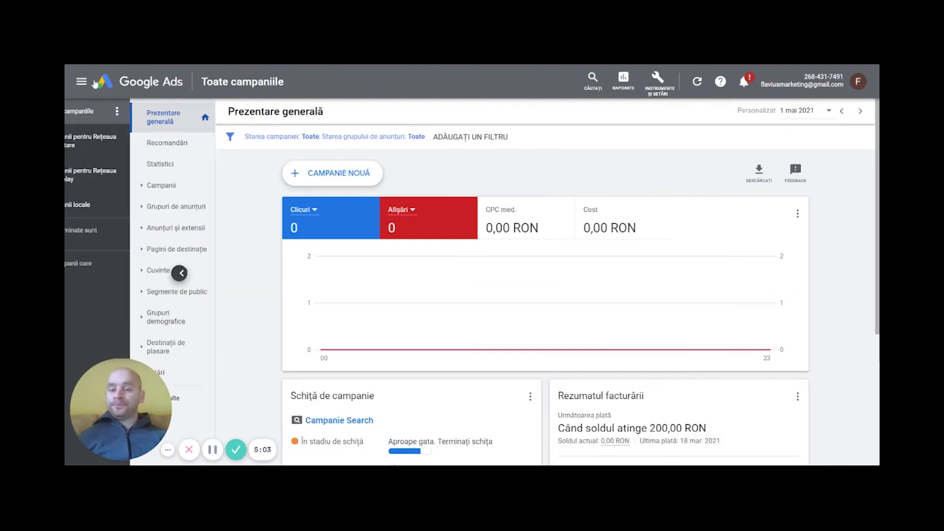
{"action": "left_click", "coordinate": [659, 80]}
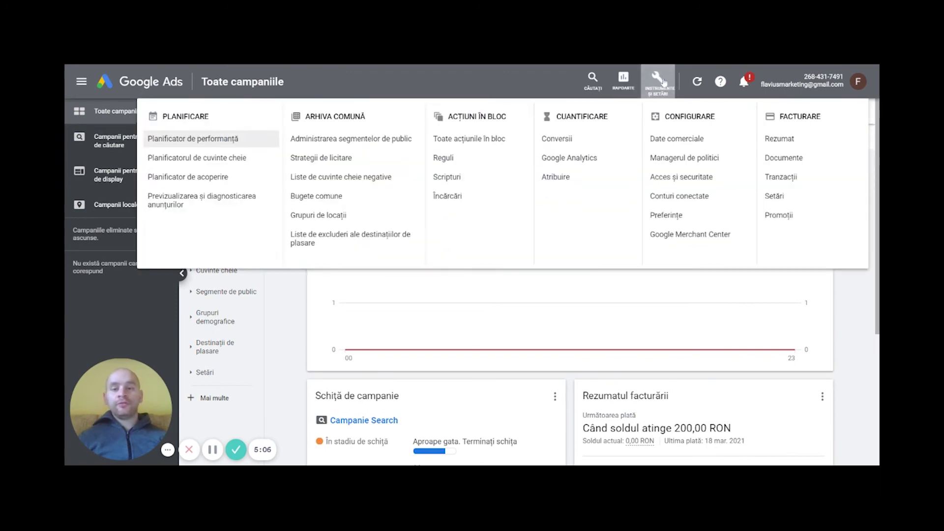
{"action": "left_click", "coordinate": [235, 164]}
{"action": "scroll", "coordinate": [388, 218], "scroll_direction": "down", "scroll_amount": 2}
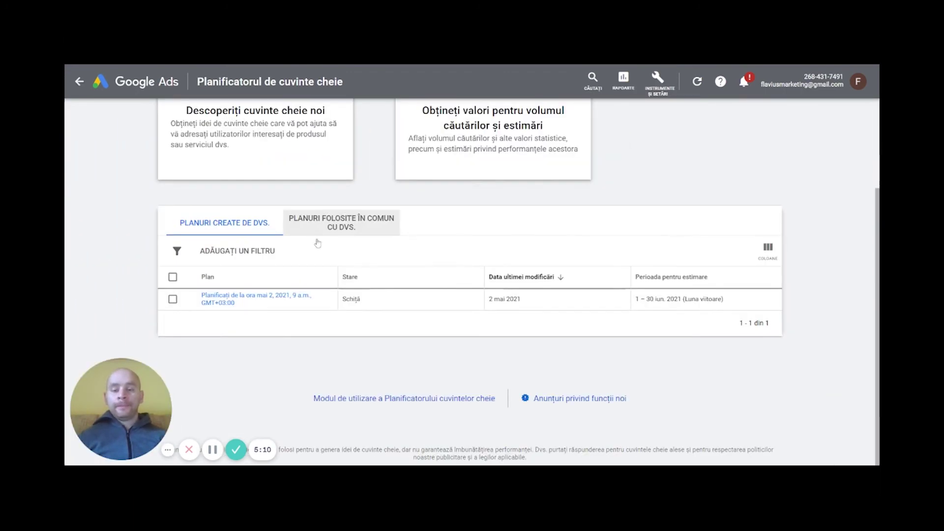
{"action": "scroll", "coordinate": [320, 236], "scroll_direction": "up", "scroll_amount": 2}
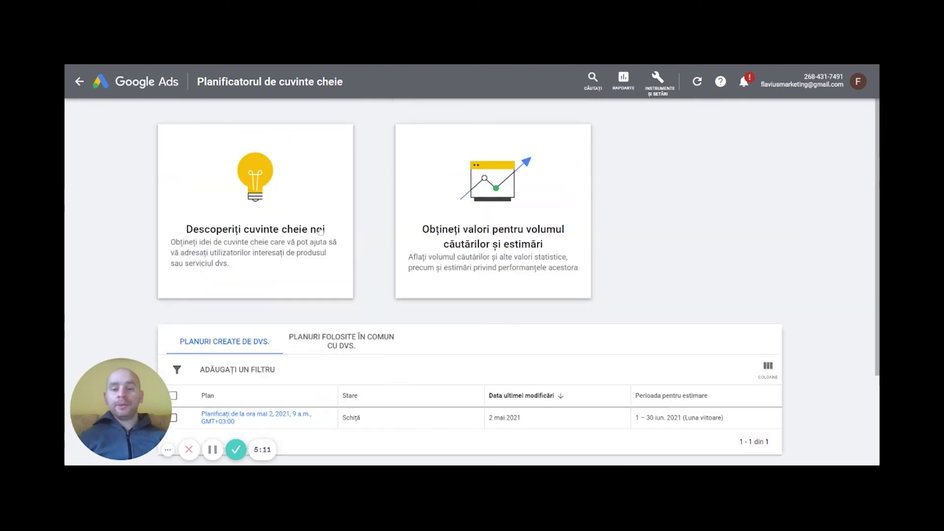
{"action": "left_click", "coordinate": [320, 231]}
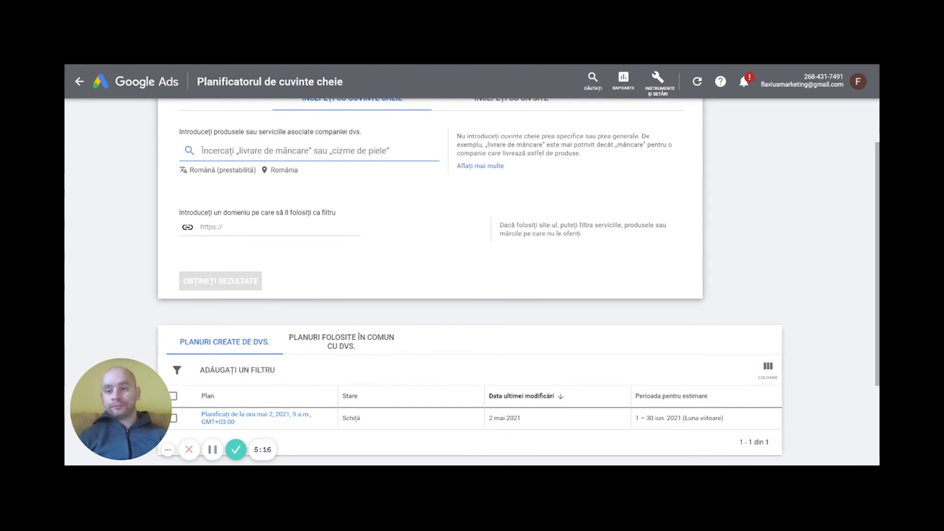
Enter "mobila timisoara" and "mobilier timisoara" as seed keywords
{"action": "type", "text": "al"}
{"action": "key", "text": "BackSpace"}
{"action": "key", "text": "BackSpace"}
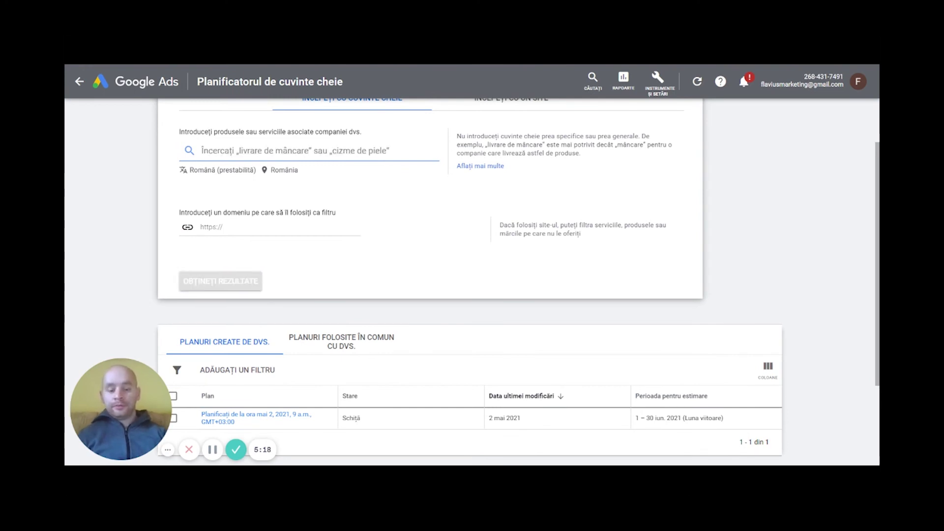
{"action": "type", "text": "mobila timi"}
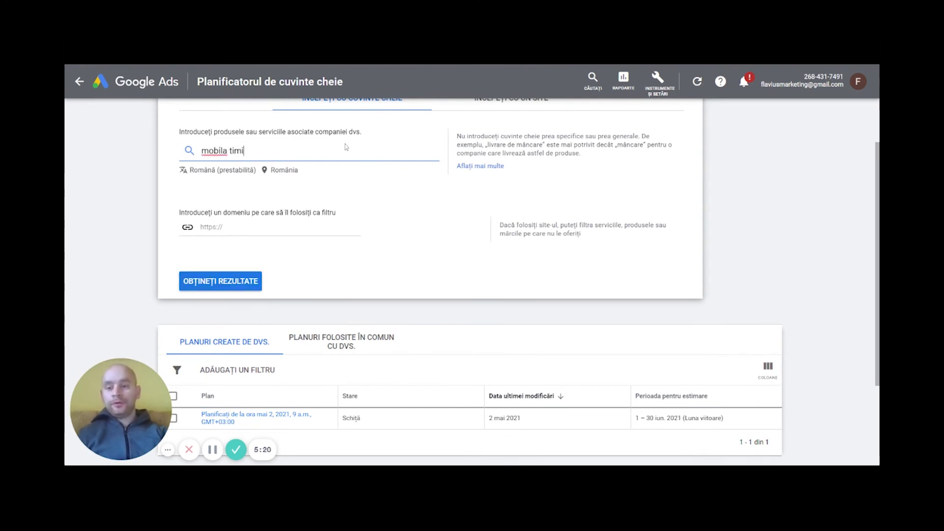
{"action": "type", "text": "soara,"}
{"action": "key", "text": "Return"}
{"action": "type", "text": "mob"}
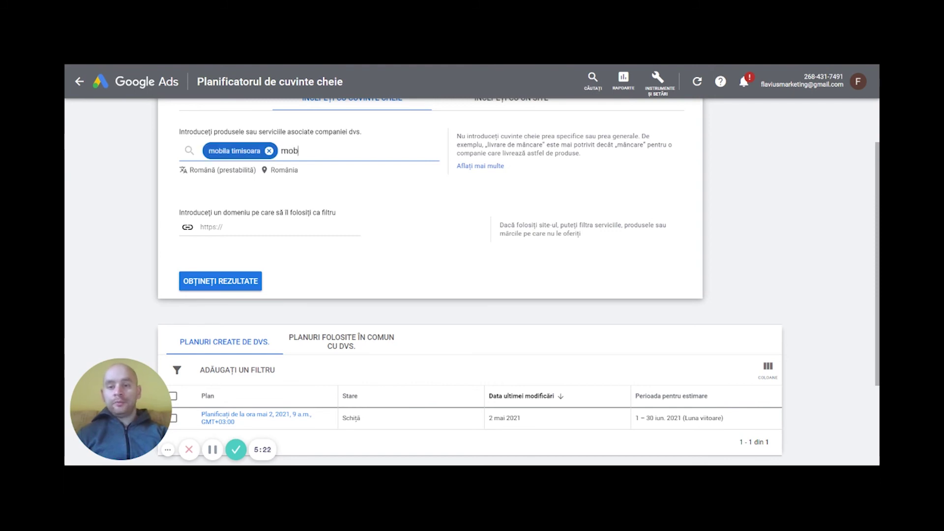
{"action": "type", "text": "ilier timisoara"}
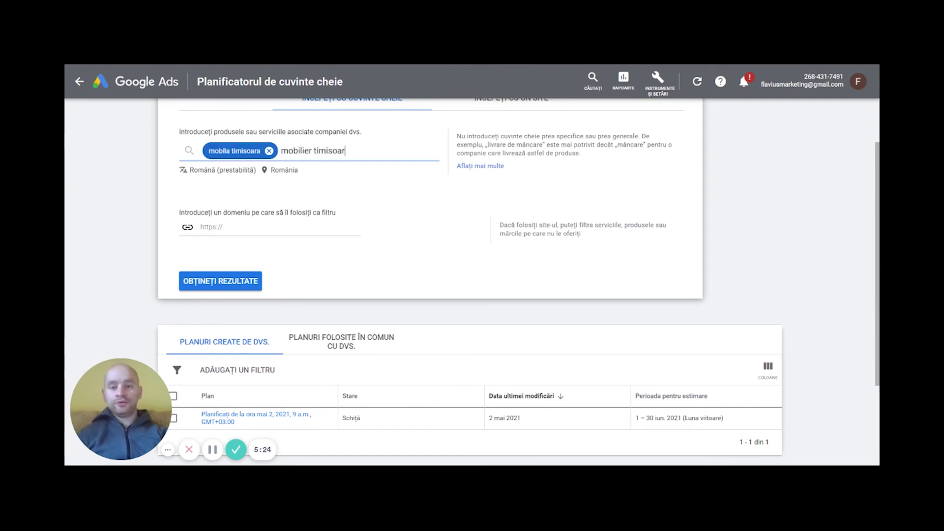
{"action": "key", "text": "Return"}
Add "paturi timisoara" and "dormitoare timisoara" to the seed keywords and get the results
{"action": "type", "text": "paturi timisoara"}
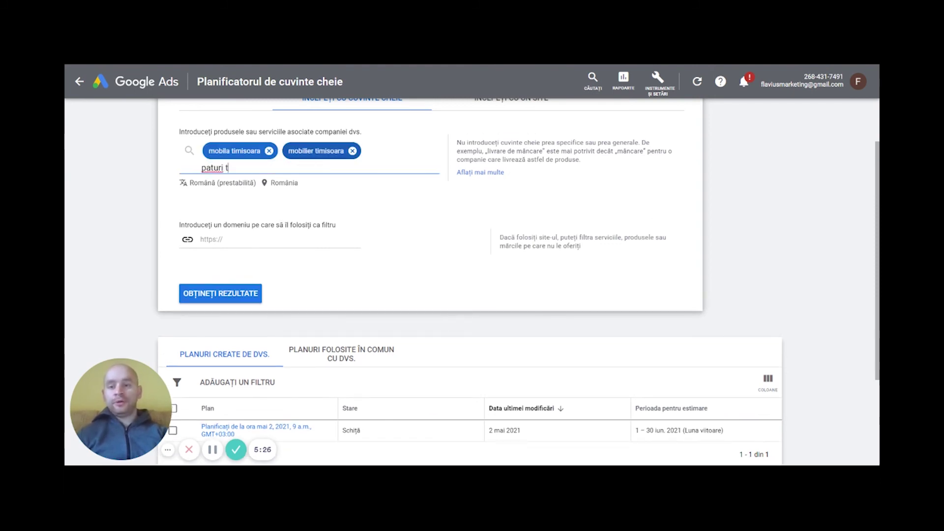
{"action": "key", "text": "Return"}
{"action": "type", "text": "dorimitoar"}
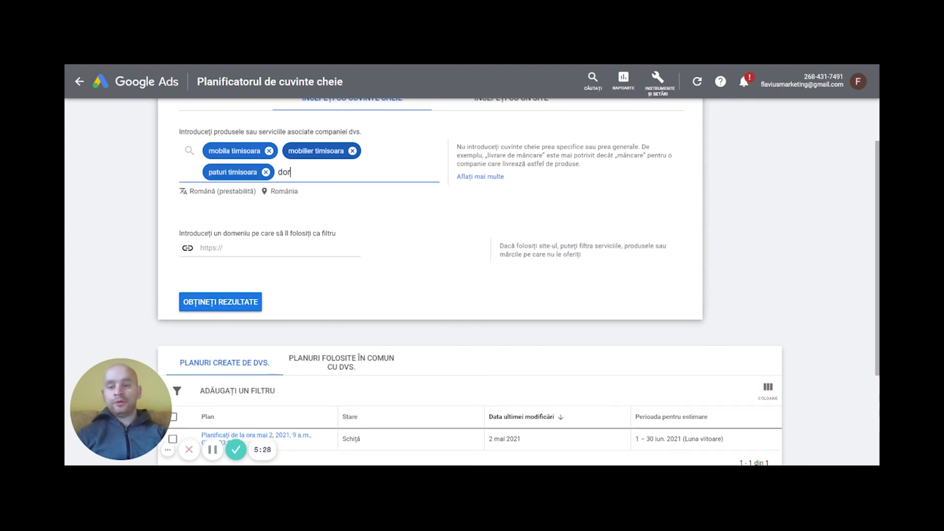
{"action": "key", "text": "BackSpace"}
{"action": "key", "text": "BackSpace"}
{"action": "key", "text": "BackSpace"}
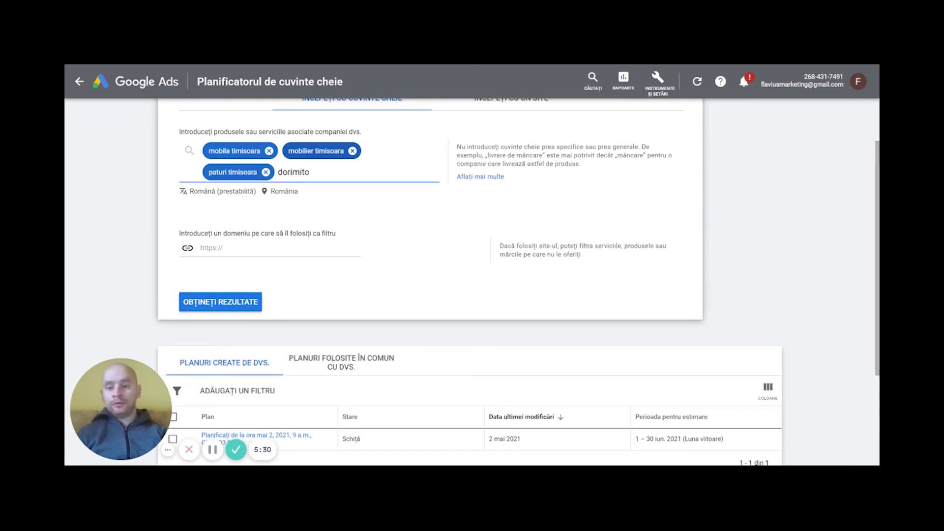
{"action": "key", "text": "BackSpace"}
{"action": "key", "text": "BackSpace"}
{"action": "key", "text": "BackSpace"}
{"action": "type", "text": "mitoar"}
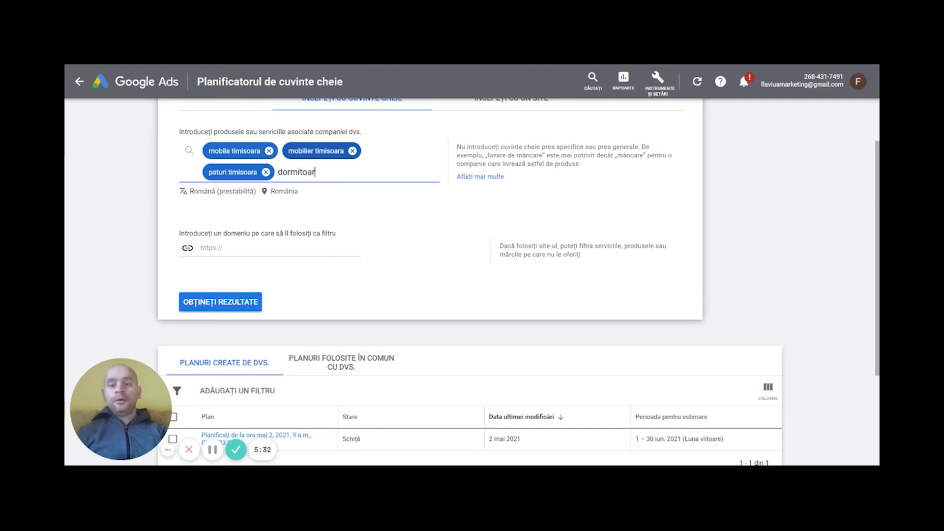
{"action": "type", "text": "e timisoar"}
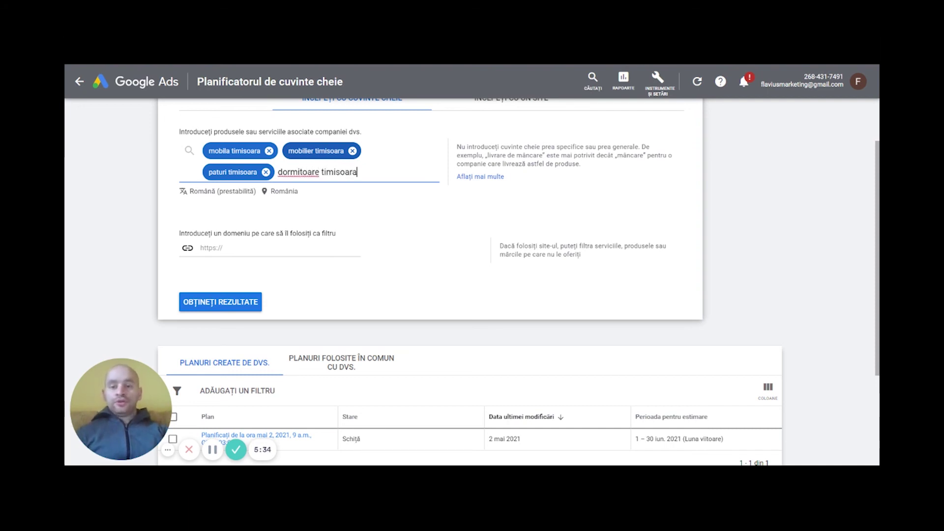
{"action": "type", "text": "a"}
{"action": "key", "text": "Return"}
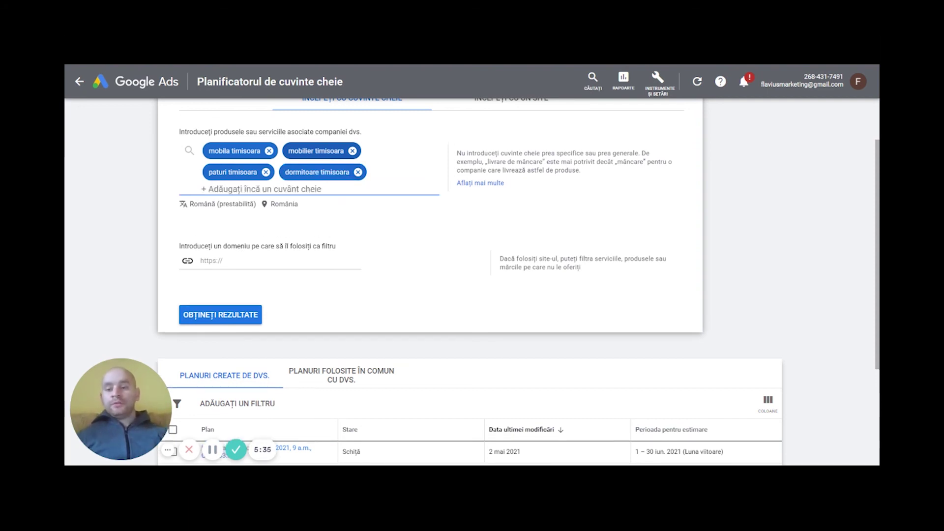
{"action": "left_click", "coordinate": [251, 316]}
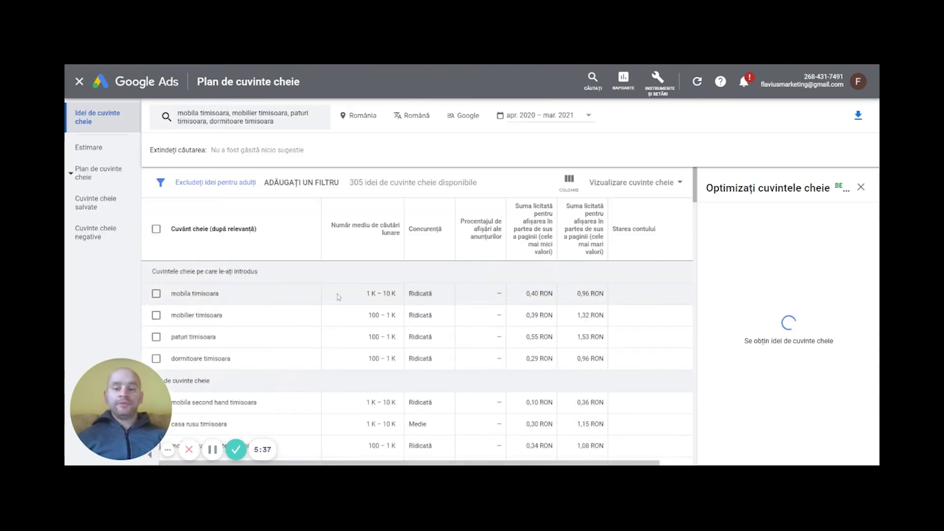
Select the four entered keywords: mobila timisoara, mobilier timisoara, paturi timisoara and dormitoare timisoara
{"action": "left_click", "coordinate": [156, 294]}
{"action": "left_click", "coordinate": [156, 315]}
{"action": "left_click", "coordinate": [156, 337]}
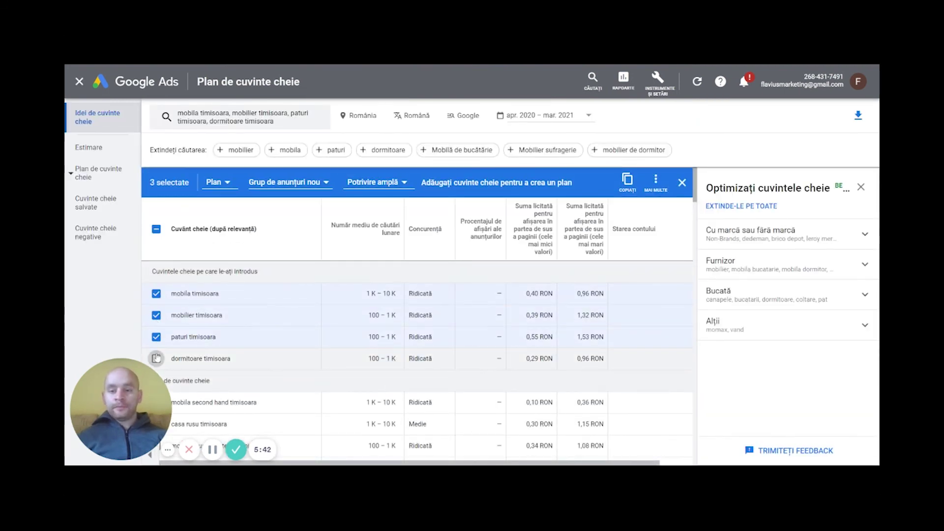
{"action": "left_click", "coordinate": [156, 358]}
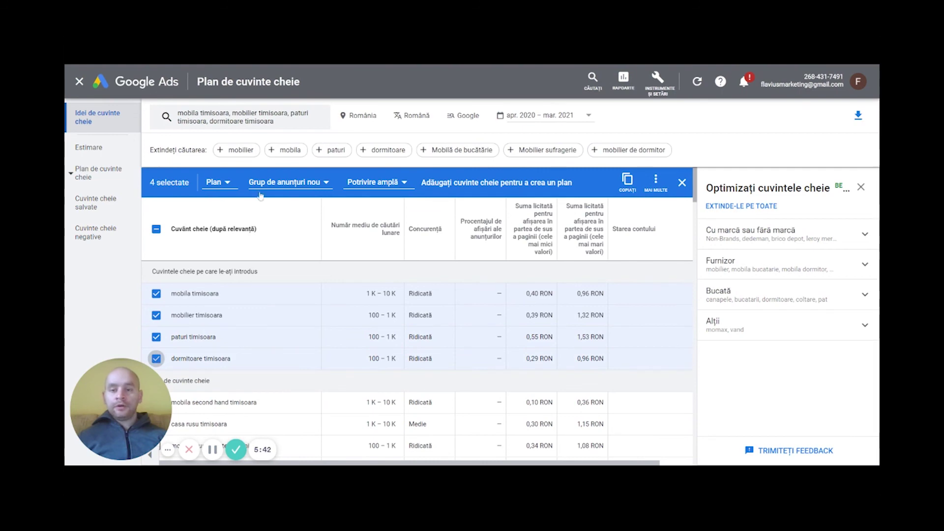
{"action": "left_click", "coordinate": [222, 191]}
{"action": "left_click", "coordinate": [222, 220]}
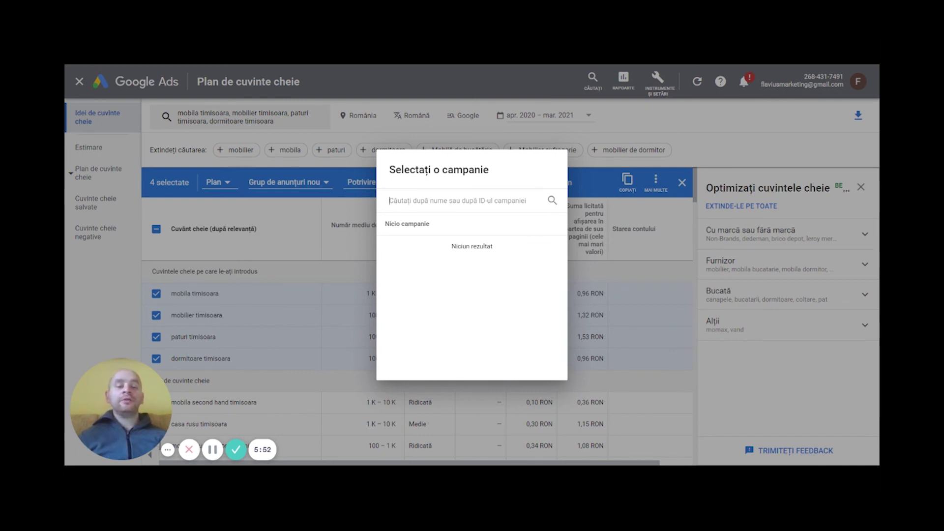
{"action": "left_click", "coordinate": [598, 217]}
{"action": "left_click", "coordinate": [410, 188]}
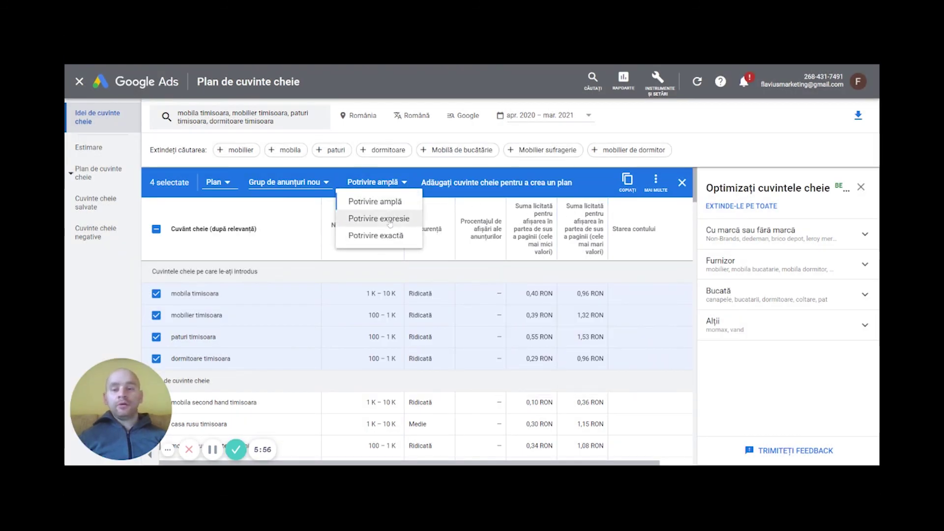
{"action": "left_click", "coordinate": [321, 185]}
{"action": "left_click", "coordinate": [321, 185]}
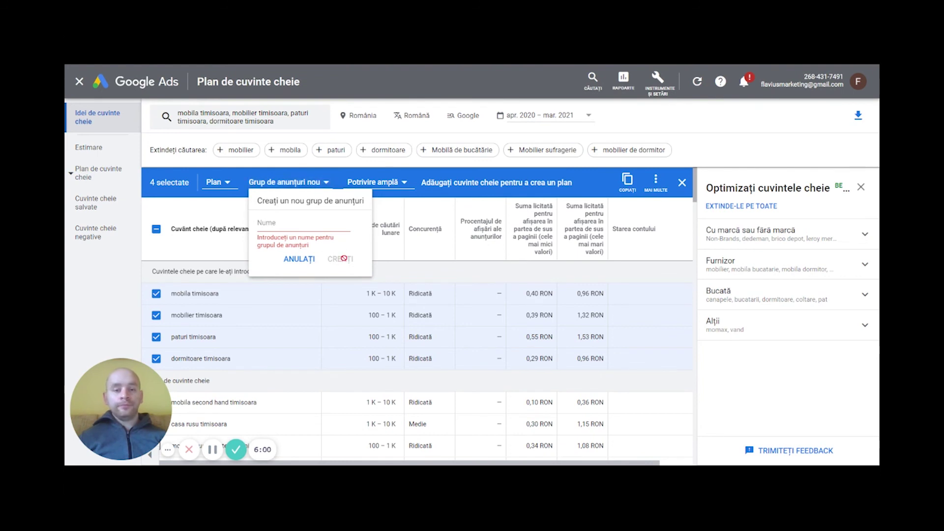
Add the four selected keywords to create a plan with a new ad group and broad match
{"action": "left_click", "coordinate": [571, 185]}
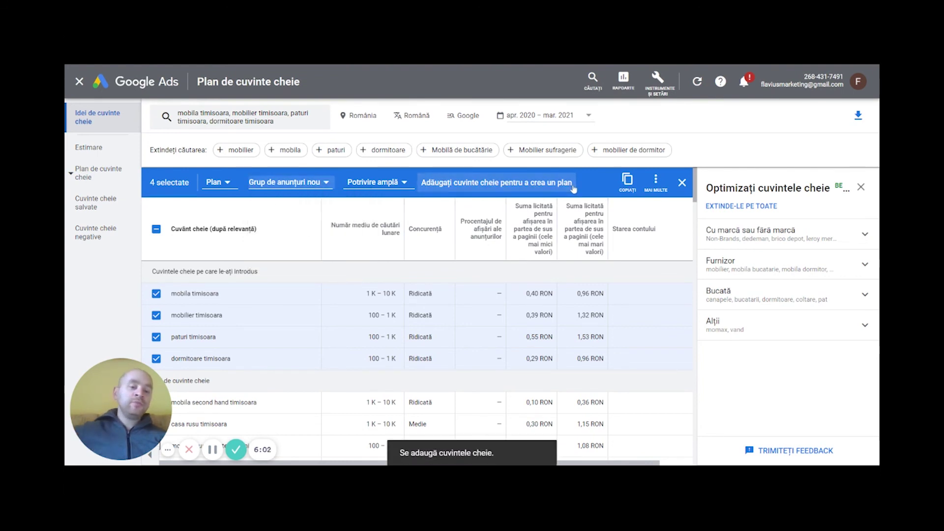